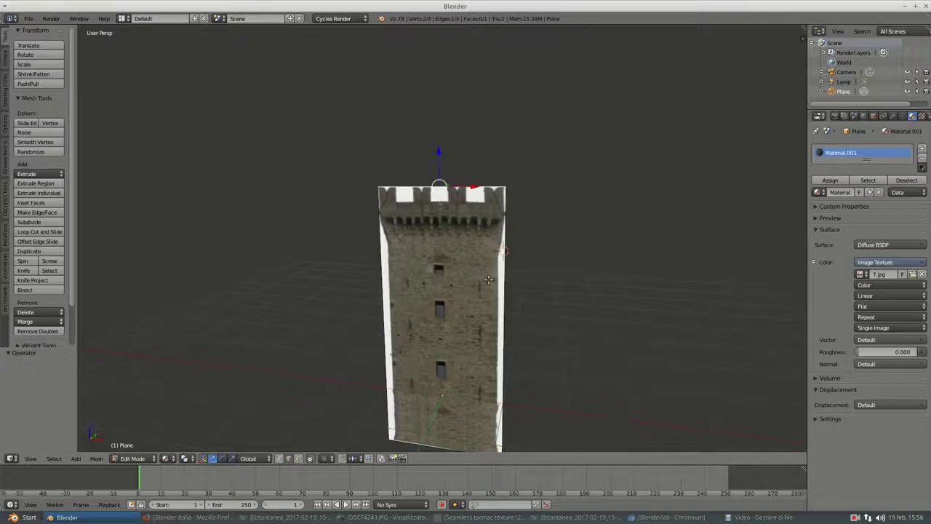
# Zoom in on the tower plane's battlements and row of corbels.
pyautogui.scroll(2, 431, 249)
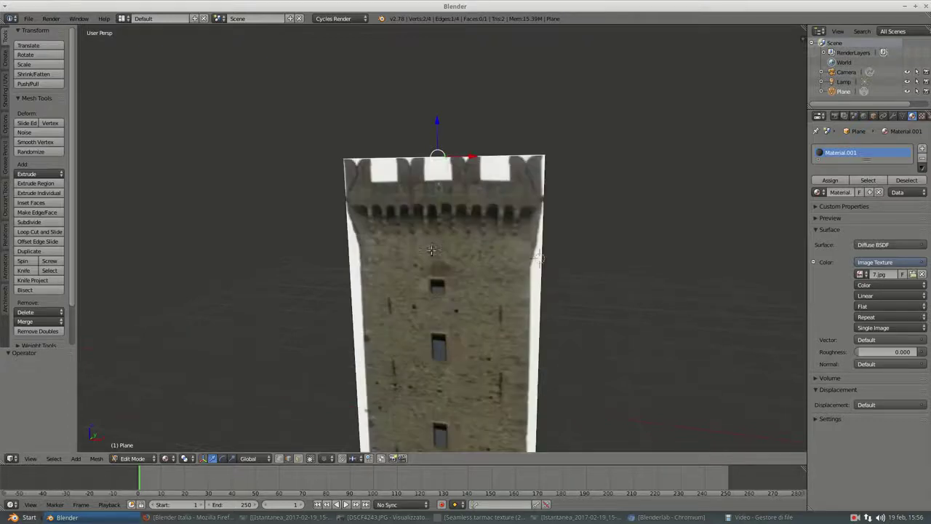
pyautogui.scroll(1, 396, 178)
pyautogui.scroll(1, 371, 180)
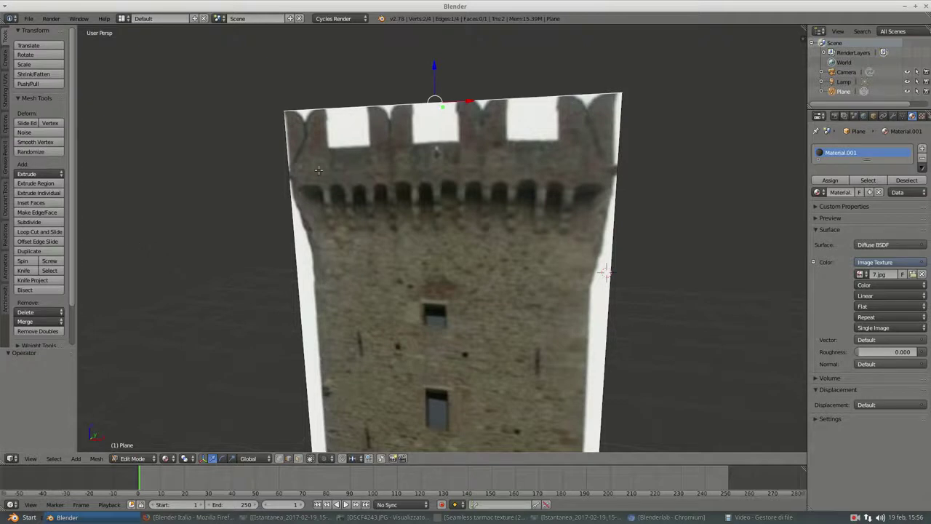
pyautogui.press('k')
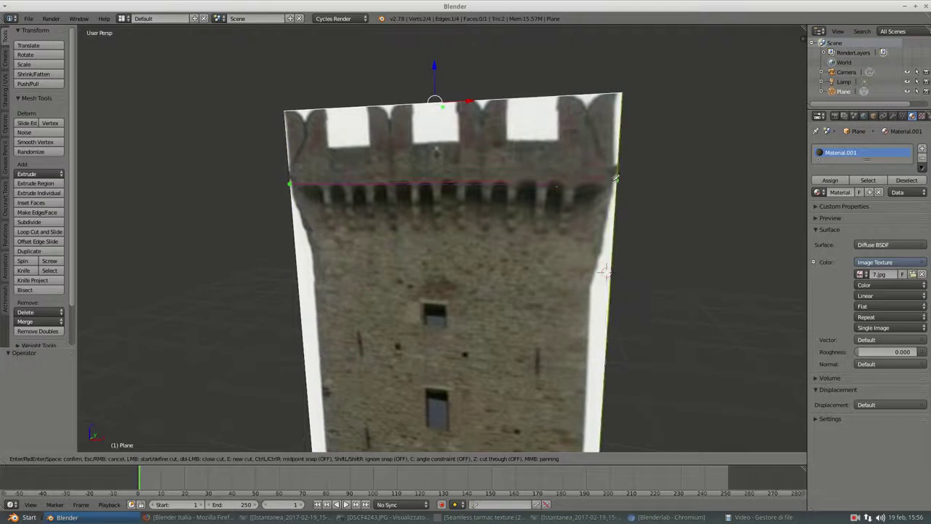
# Finish the knife cut along the corbel tops and add a second horizontal cut below the corbels.
pyautogui.click(615, 176)
pyautogui.press('Return')
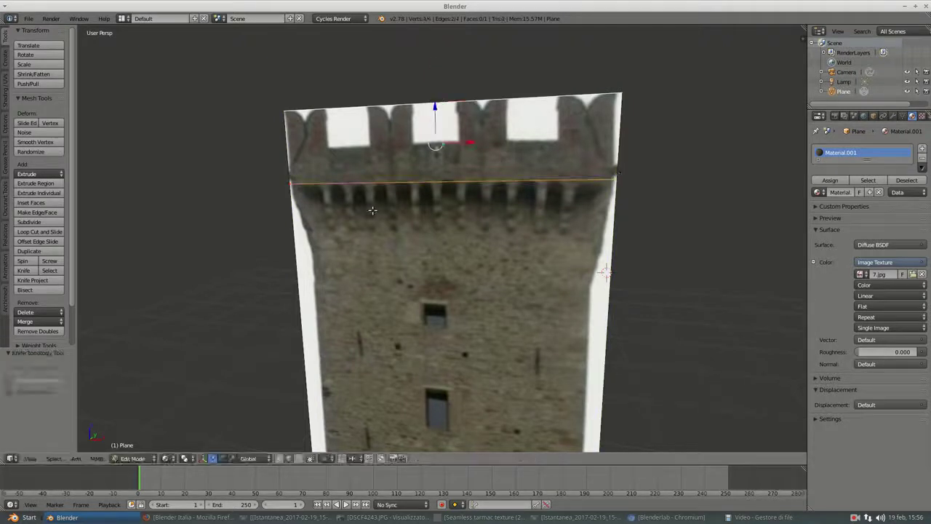
pyautogui.moveTo(339, 207); pyautogui.dragTo(373, 205, button='middle')
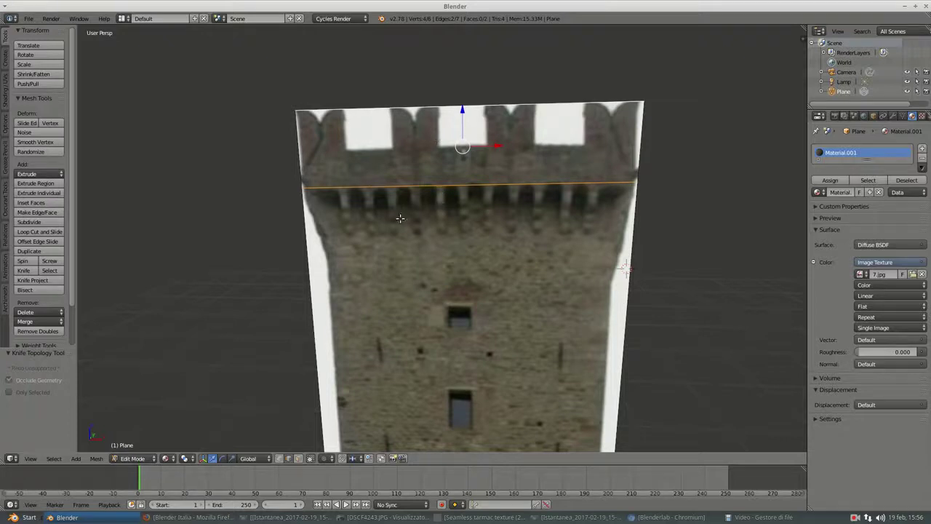
pyautogui.press('k')
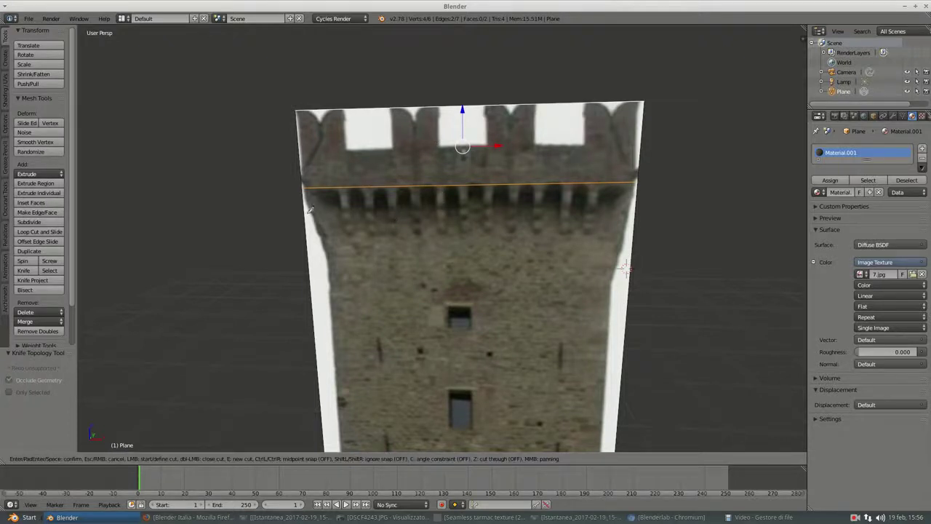
pyautogui.click(305, 210)
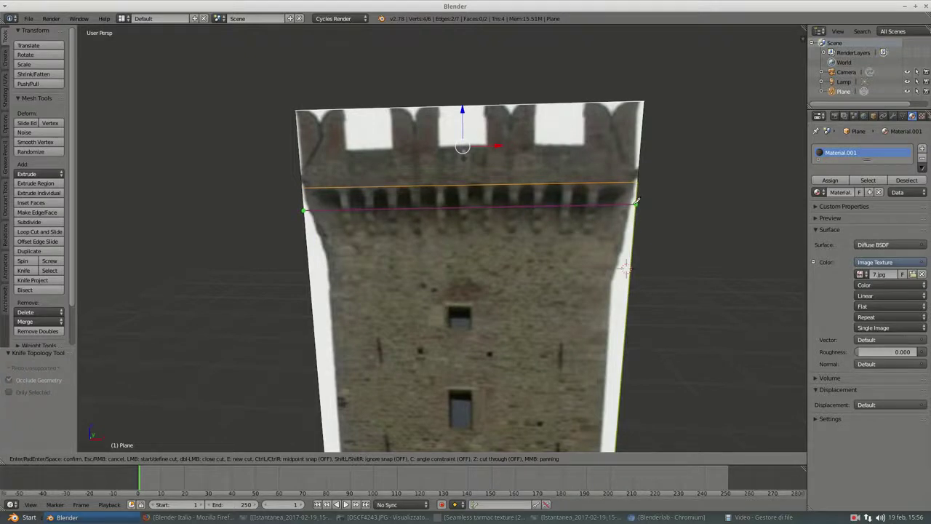
pyautogui.click(635, 202)
pyautogui.press('Return')
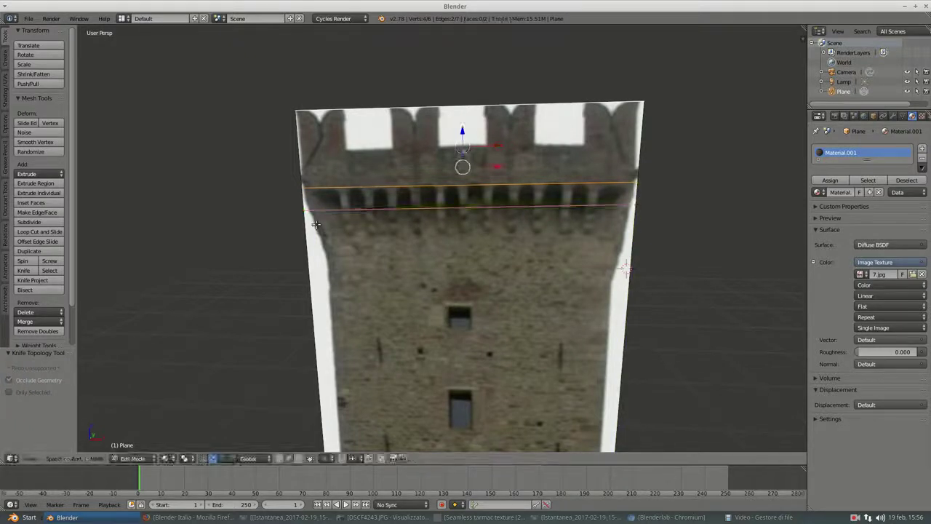
# Add third and fourth edge-to-edge horizontal knife cuts further down the plane.
pyautogui.press('k')
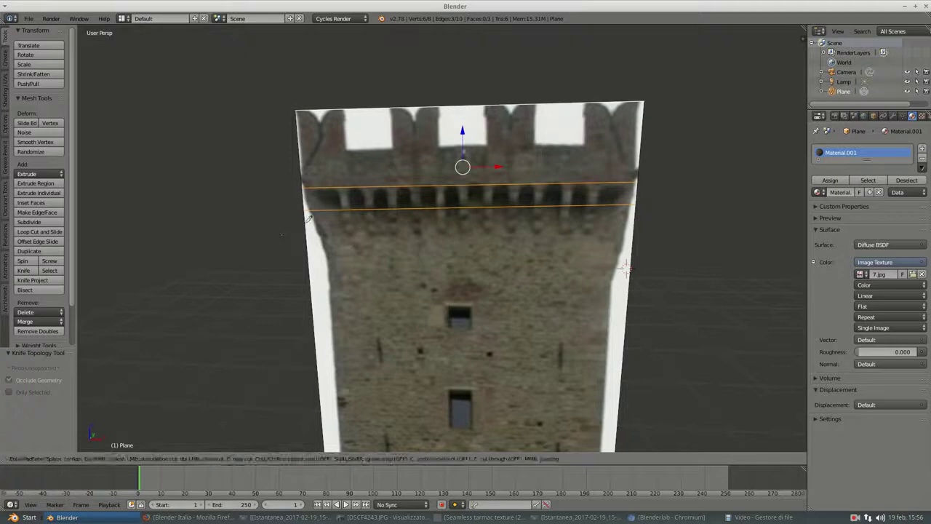
pyautogui.click(307, 223)
pyautogui.click(635, 213)
pyautogui.press('Return')
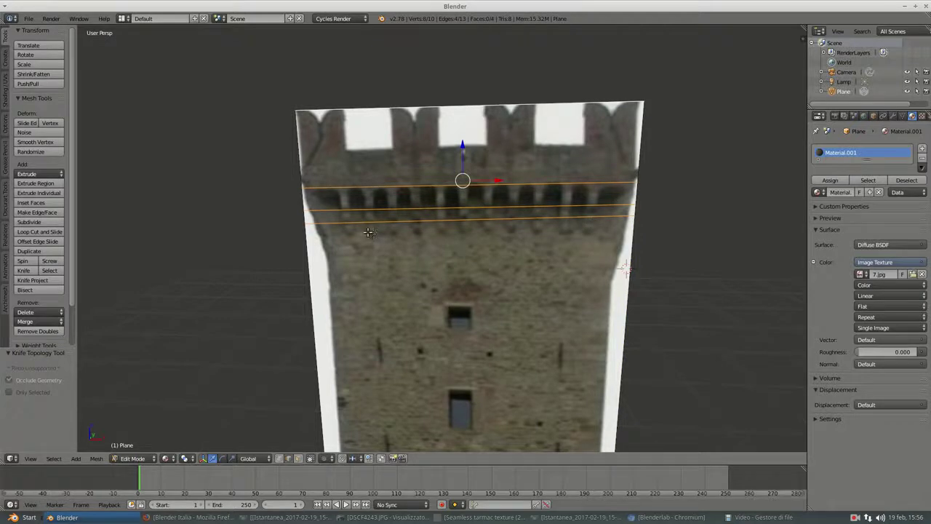
pyautogui.press('k')
pyautogui.click(306, 235)
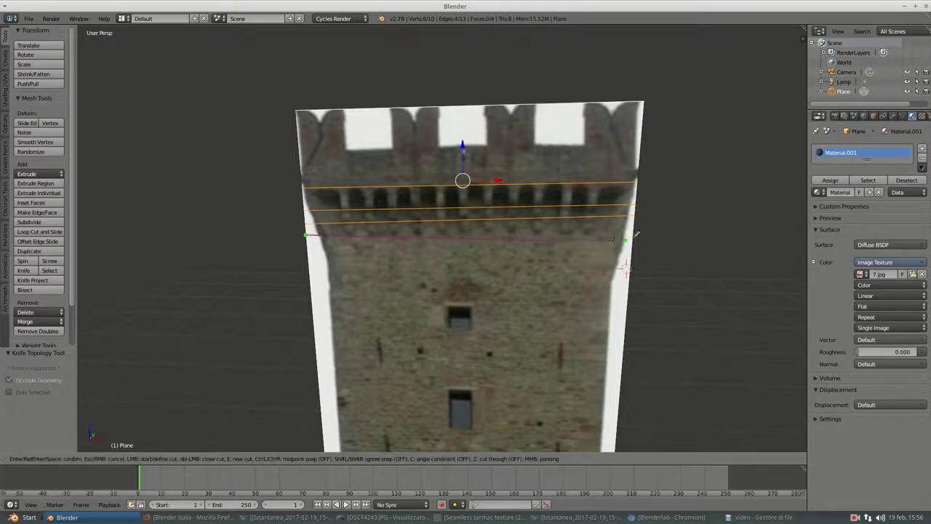
pyautogui.click(633, 227)
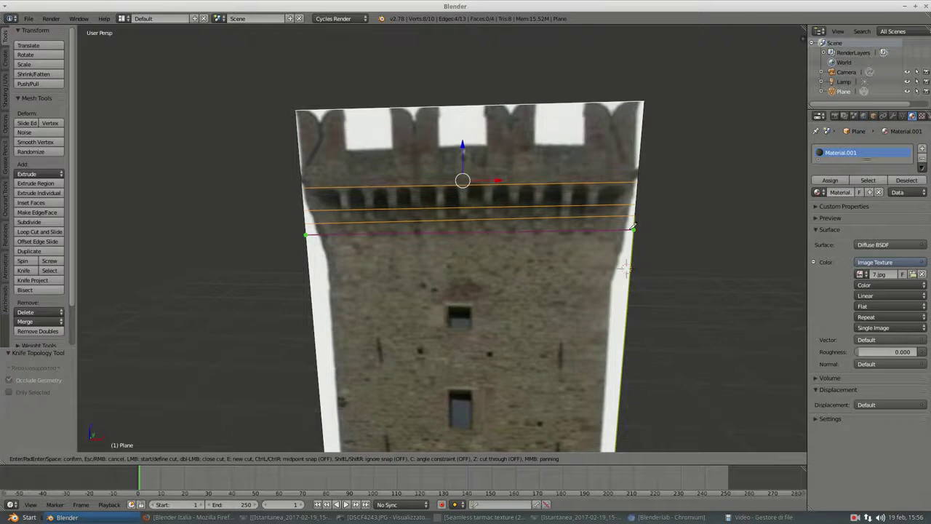
pyautogui.press('Return')
pyautogui.scroll(2, 354, 189)
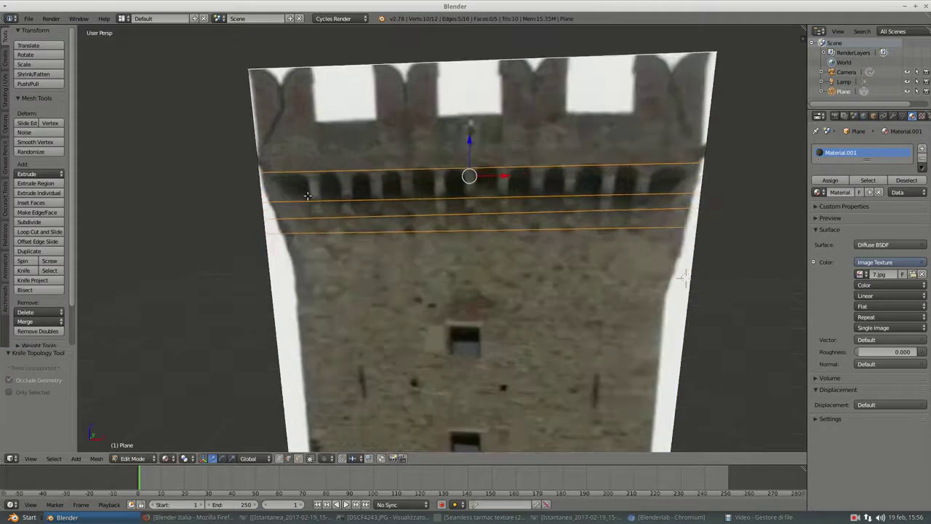
# Make the first three vertical knife cuts through the corbel band near its left side.
pyautogui.press('k')
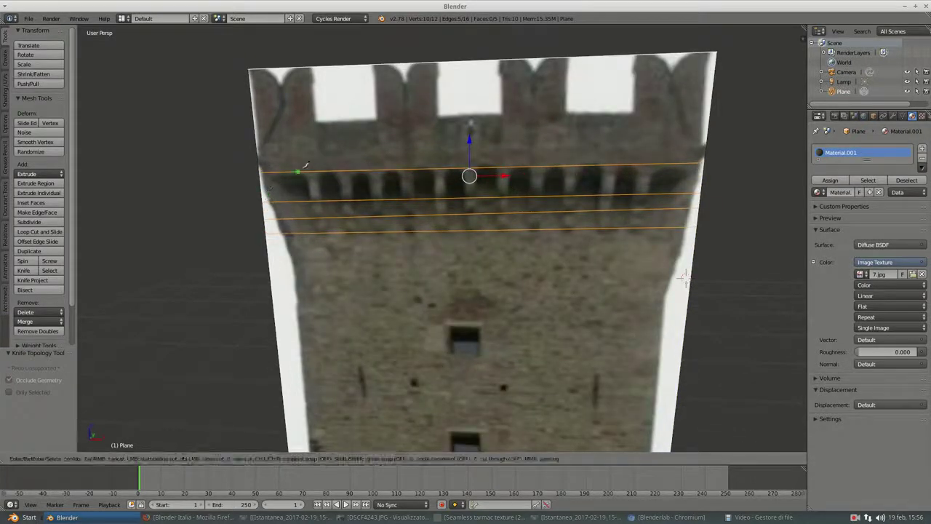
pyautogui.click(307, 171)
pyautogui.click(314, 232)
pyautogui.press('Return')
pyautogui.press('k')
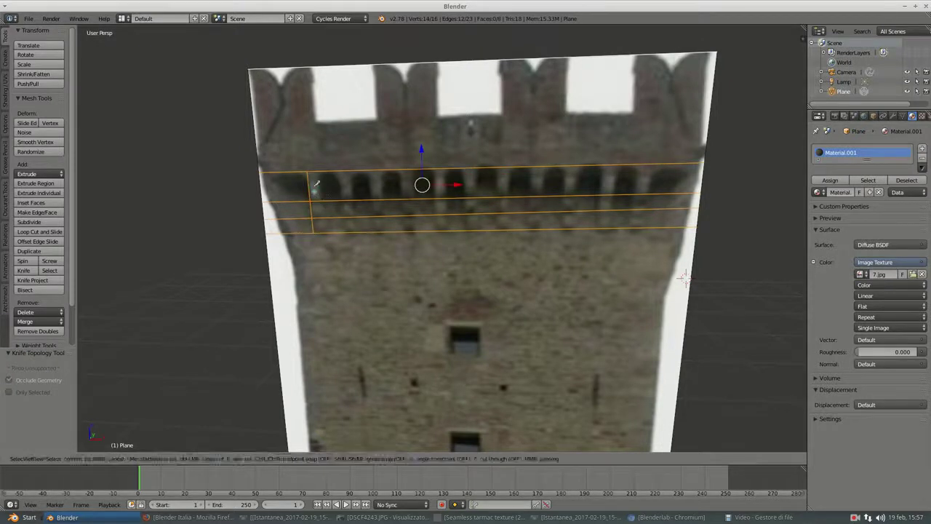
pyautogui.click(318, 172)
pyautogui.click(323, 230)
pyautogui.press('Return')
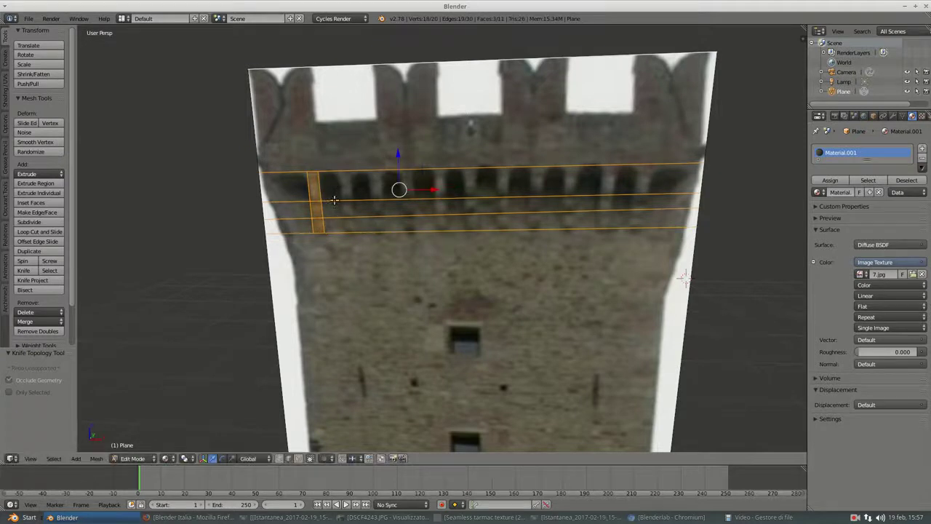
pyautogui.press('k')
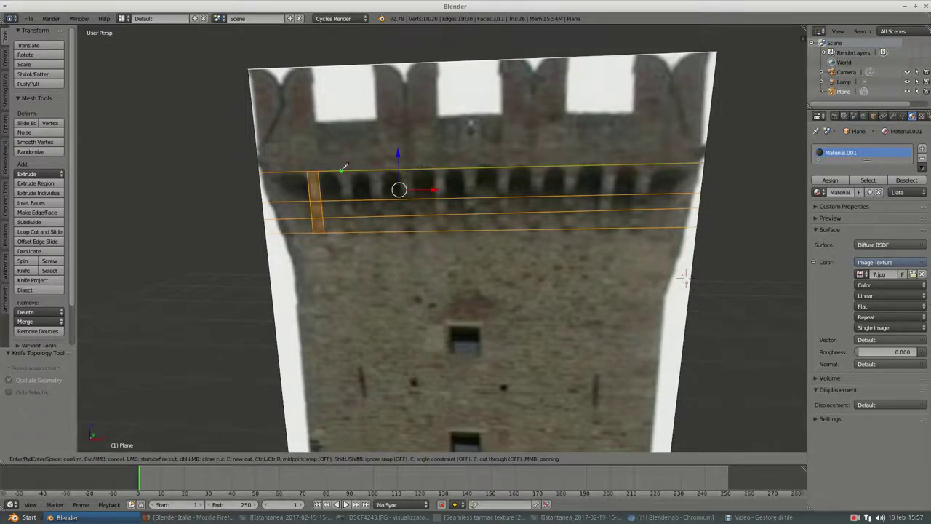
pyautogui.click(340, 171)
pyautogui.click(347, 229)
pyautogui.press('Return')
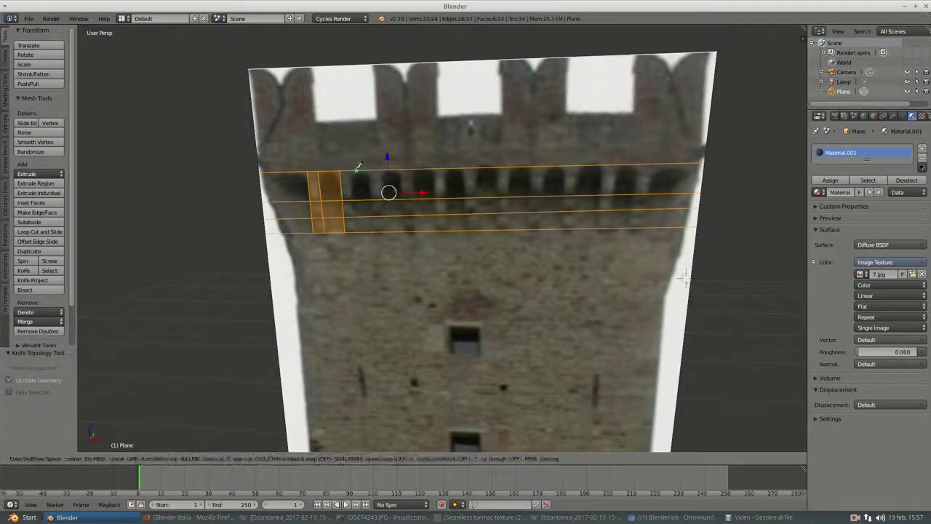
# Add four more vertical knife cuts across the band, following the corbel edges.
pyautogui.click(358, 216)
pyautogui.click(358, 226)
pyautogui.press('Return')
pyautogui.press('k')
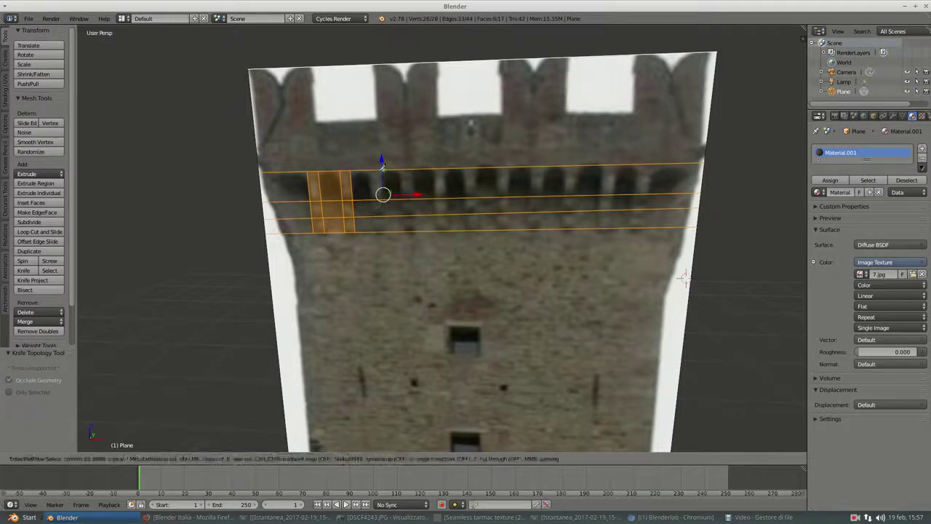
pyautogui.click(378, 226)
pyautogui.press('Return')
pyautogui.press('k')
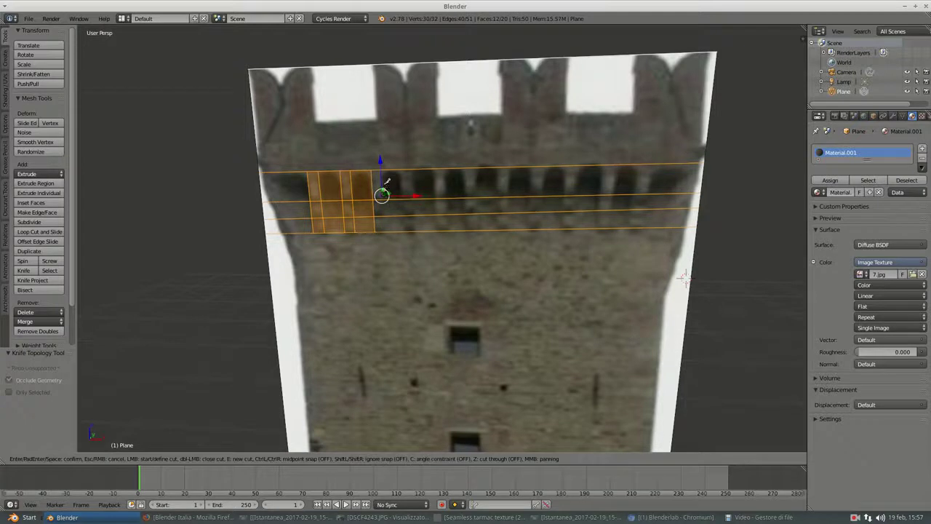
pyautogui.click(386, 232)
pyautogui.press('Return')
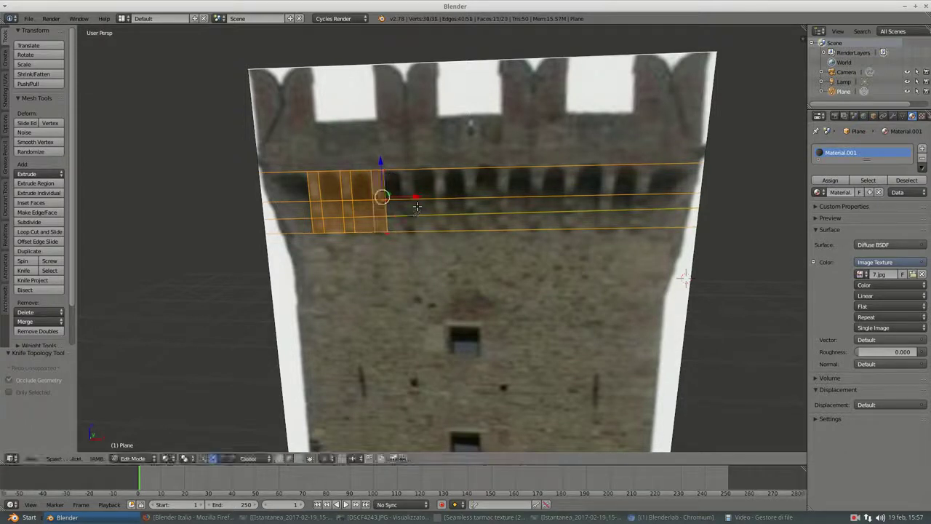
pyautogui.press('k')
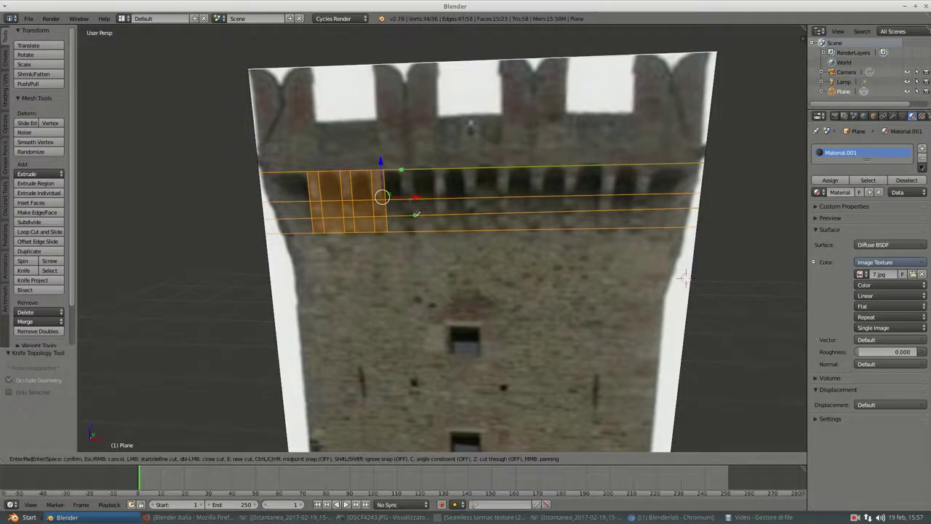
pyautogui.click(408, 226)
pyautogui.press('Return')
# Add three final vertical knife cuts to finish the grid of faces beside the corbels.
pyautogui.click(415, 169)
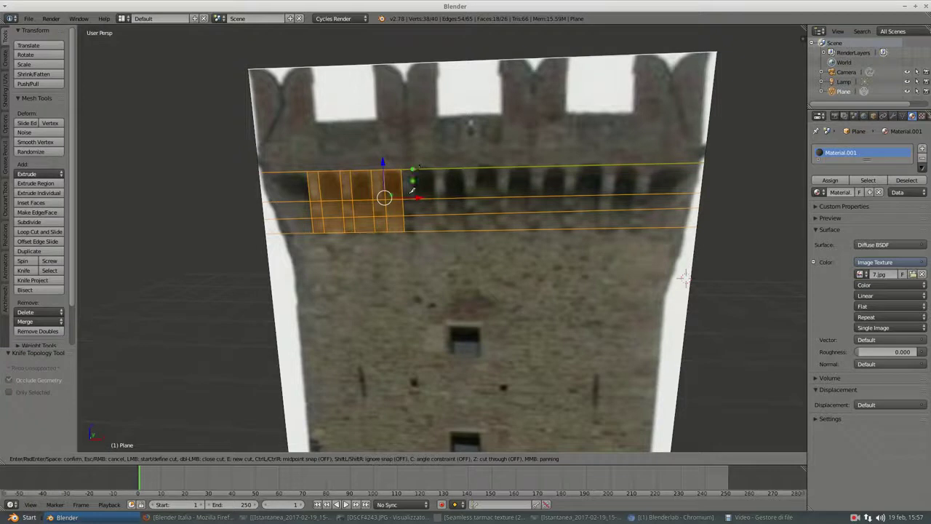
pyautogui.click(418, 227)
pyautogui.press('Return')
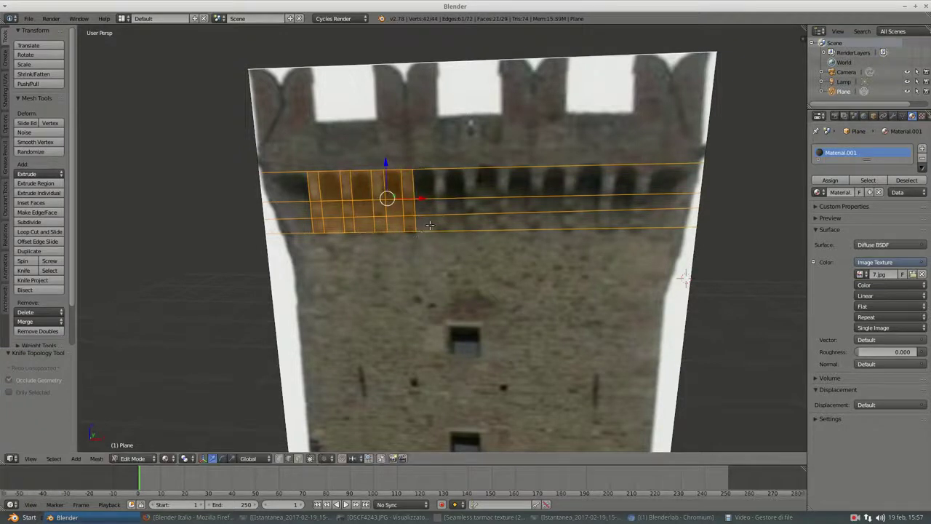
pyautogui.press('k')
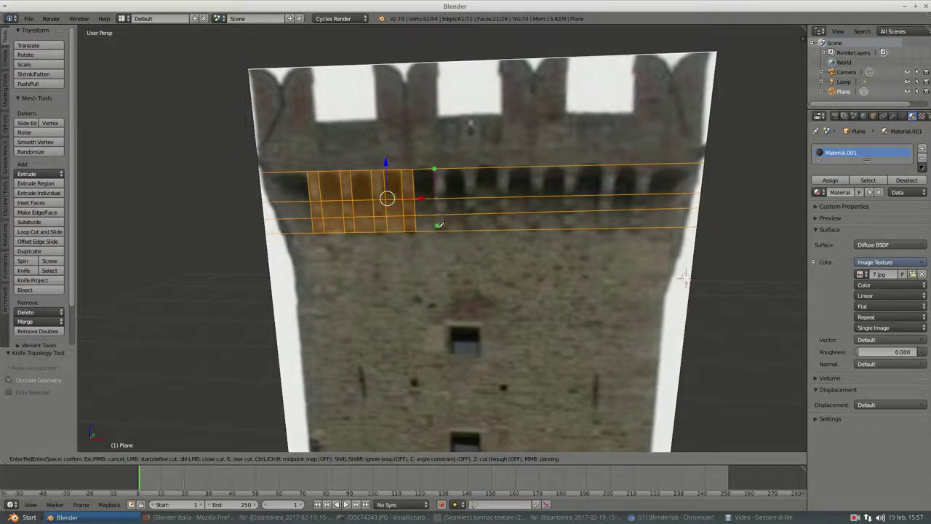
pyautogui.click(439, 228)
pyautogui.press('Return')
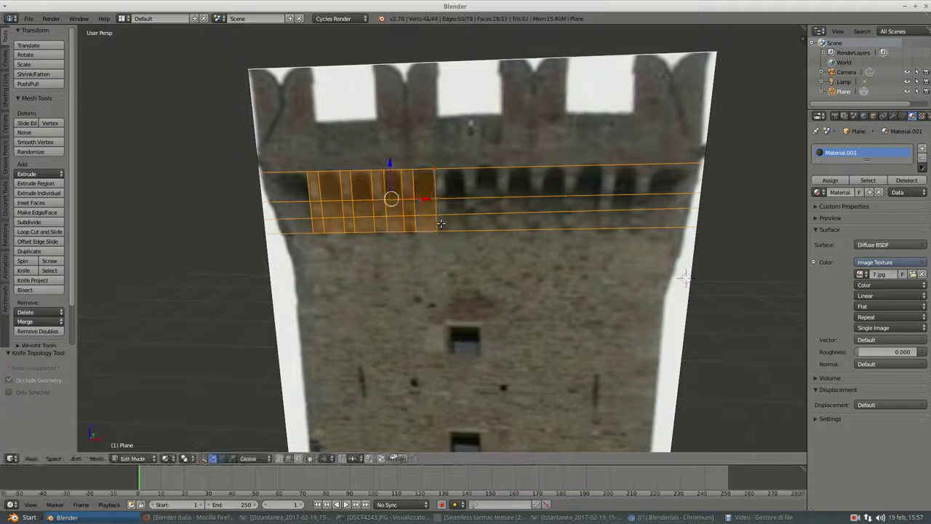
pyautogui.press('k')
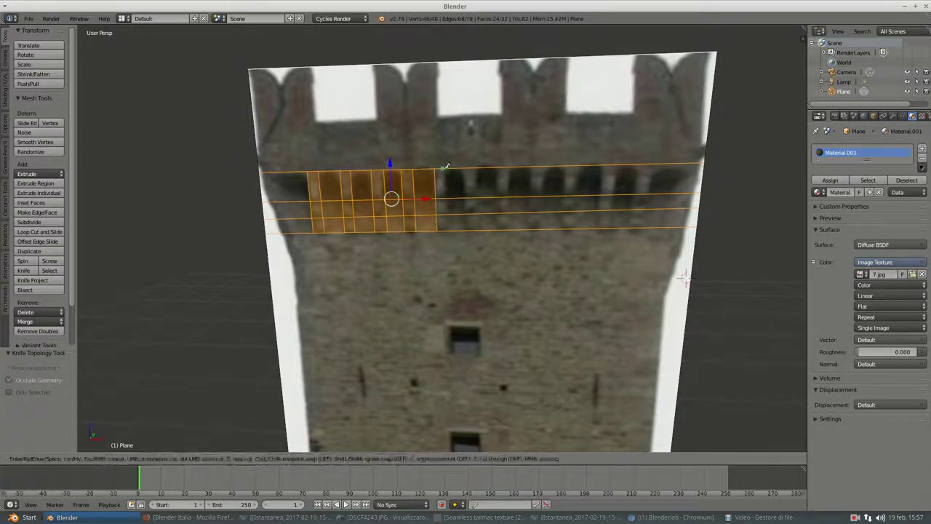
pyautogui.click(446, 168)
pyautogui.click(447, 230)
pyautogui.press('Return')
# Knife-cut the whole plane vertically through its centre, top edge to bottom edge.
pyautogui.scroll(-4, 452, 221)
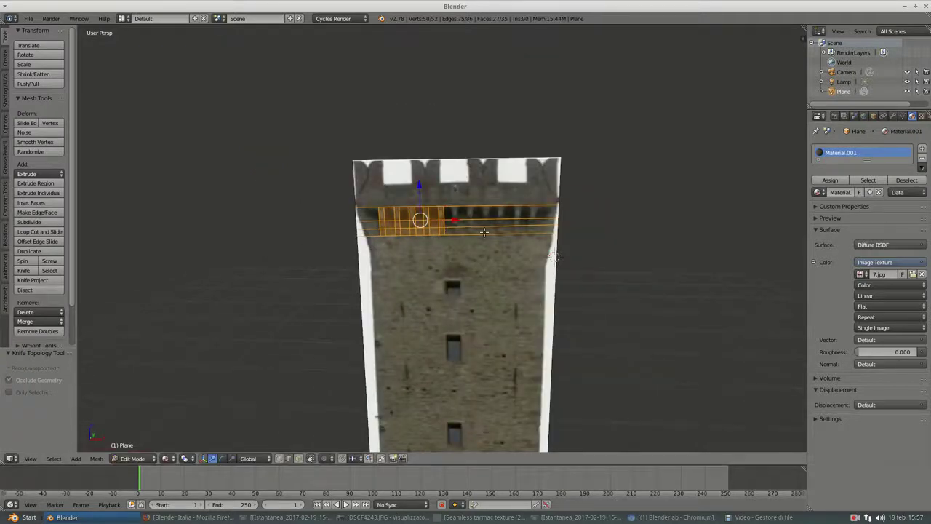
pyautogui.scroll(-2, 495, 213)
pyautogui.scroll(-1, 481, 182)
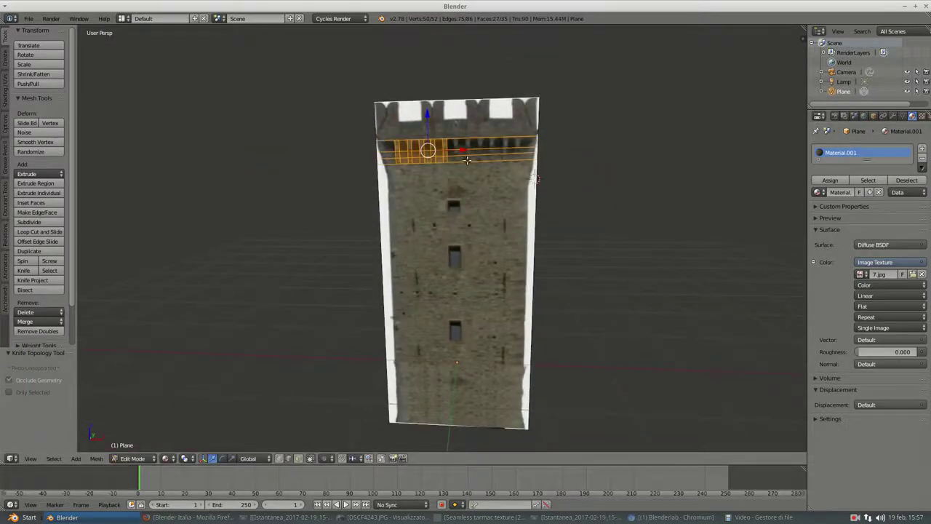
pyautogui.press('k')
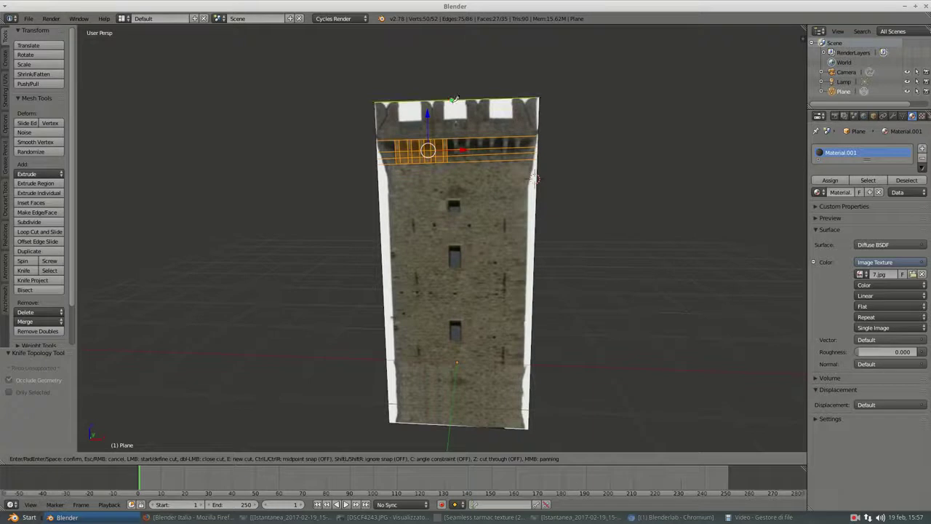
pyautogui.click(456, 100)
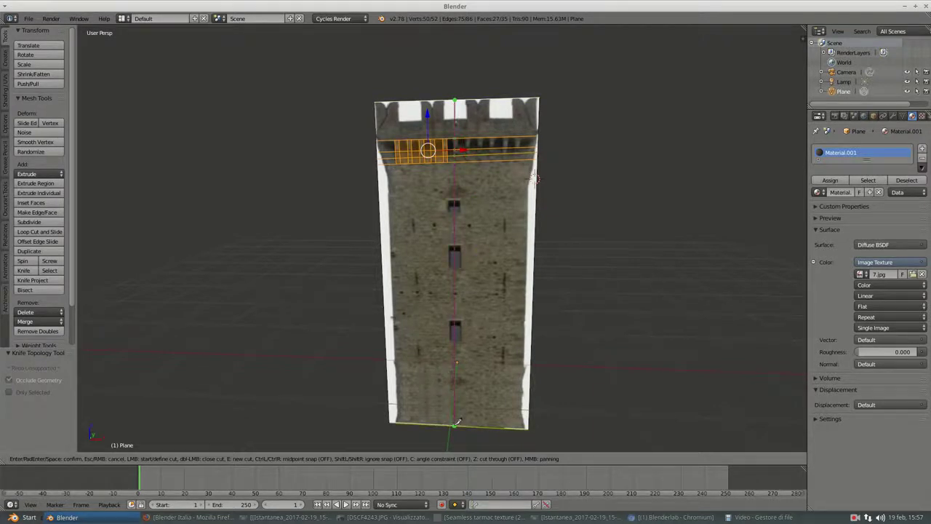
pyautogui.click(457, 424)
pyautogui.press('Return')
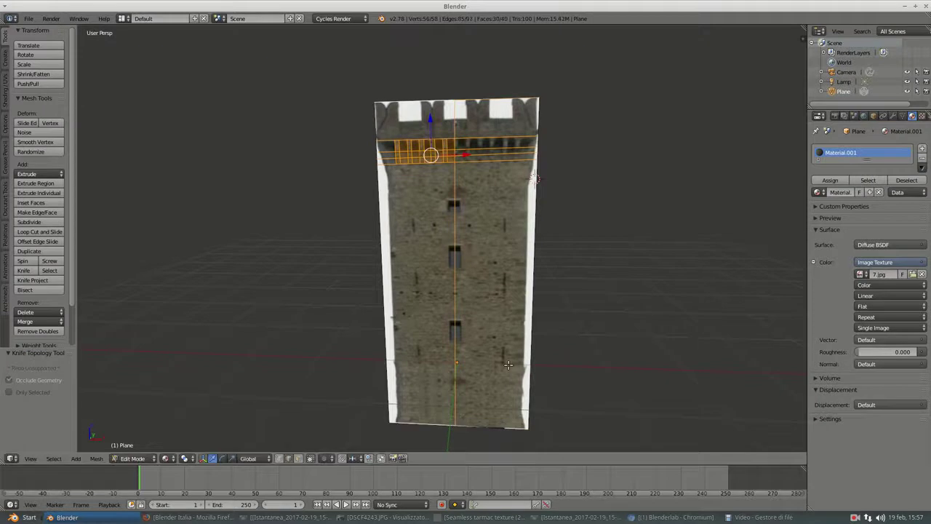
# In face select, delete the plane's right half and its leftover top-right faces.
pyautogui.hotkey('ctrl', 'Tab')
pyautogui.click(484, 367)
pyautogui.rightClick(483, 313)
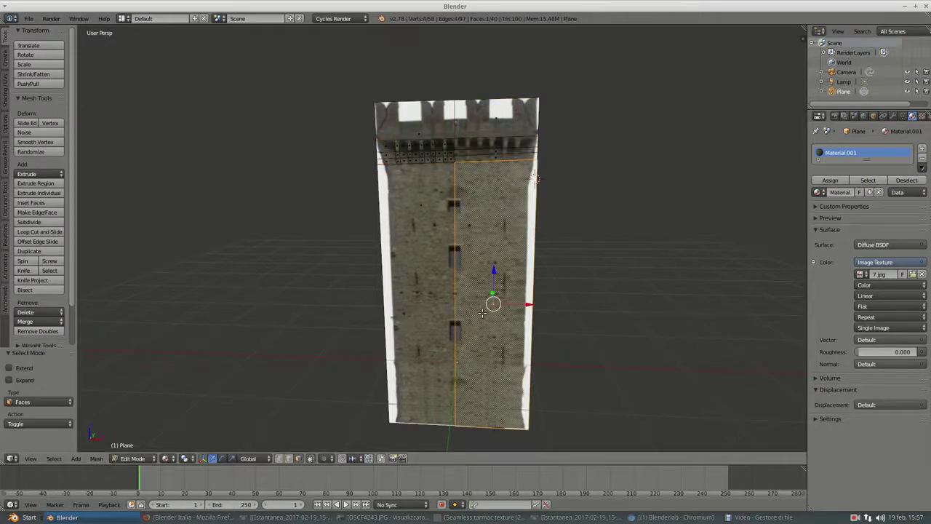
pyautogui.press('x')
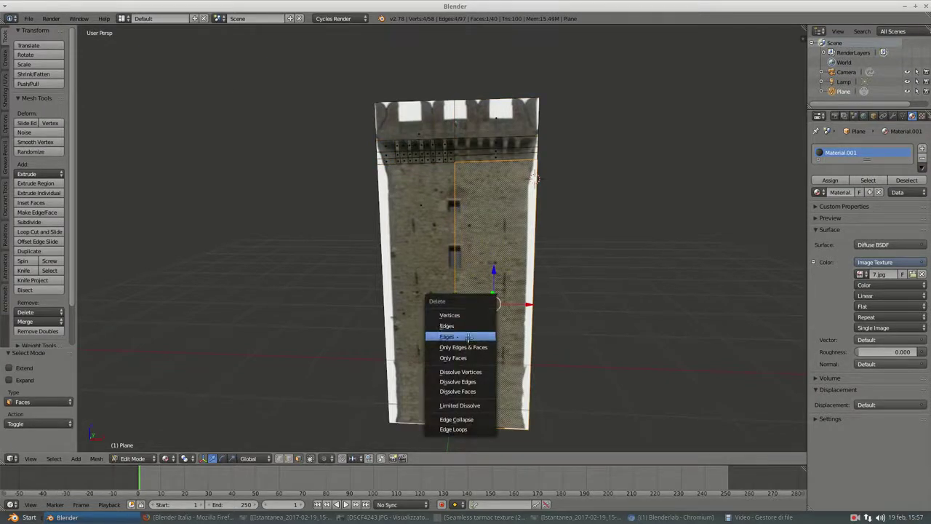
pyautogui.click(468, 340)
pyautogui.rightClick(497, 156)
pyautogui.keyDown('ctrl'); pyautogui.rightClick(497, 156); pyautogui.keyUp('ctrl')
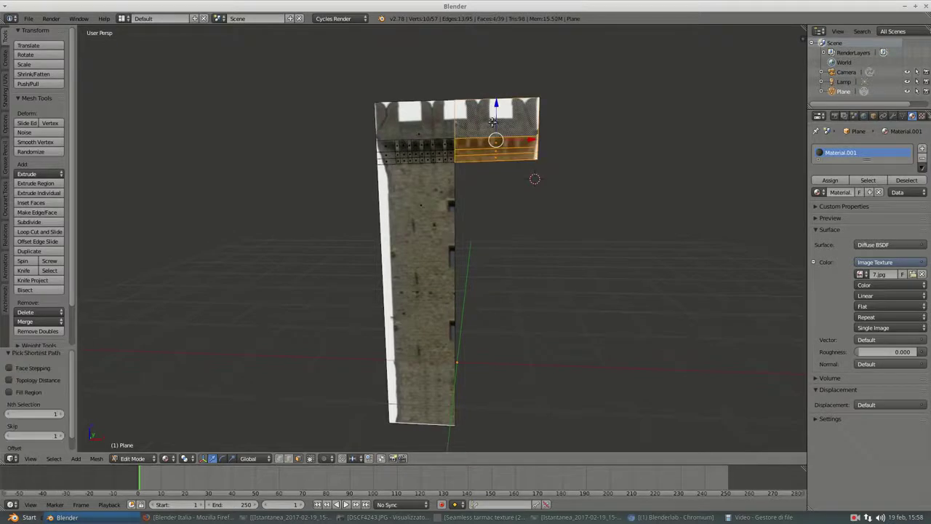
pyautogui.press('x')
pyautogui.click(494, 126)
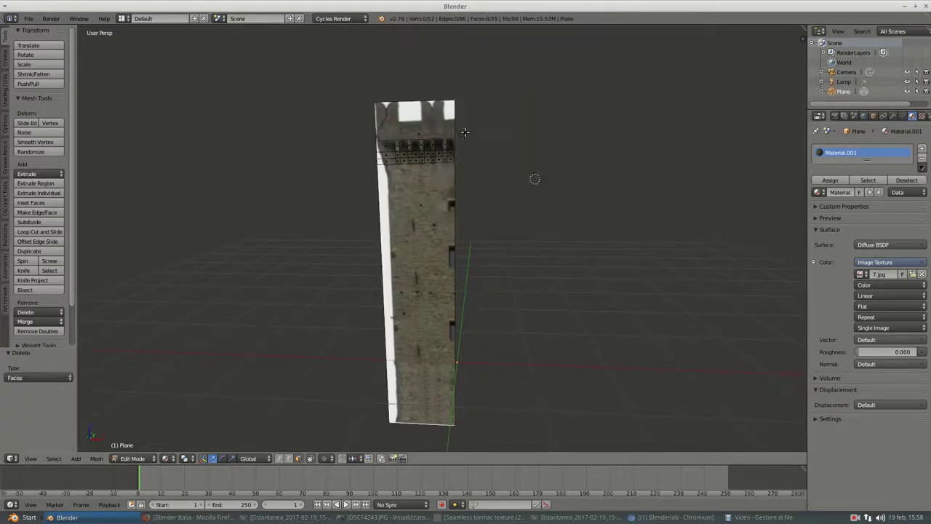
# Select the battlement face and add the five corbel strips beneath it.
pyautogui.scroll(1, 492, 158)
pyautogui.scroll(3, 472, 152)
pyautogui.scroll(-3, 472, 152)
pyautogui.scroll(-1, 461, 229)
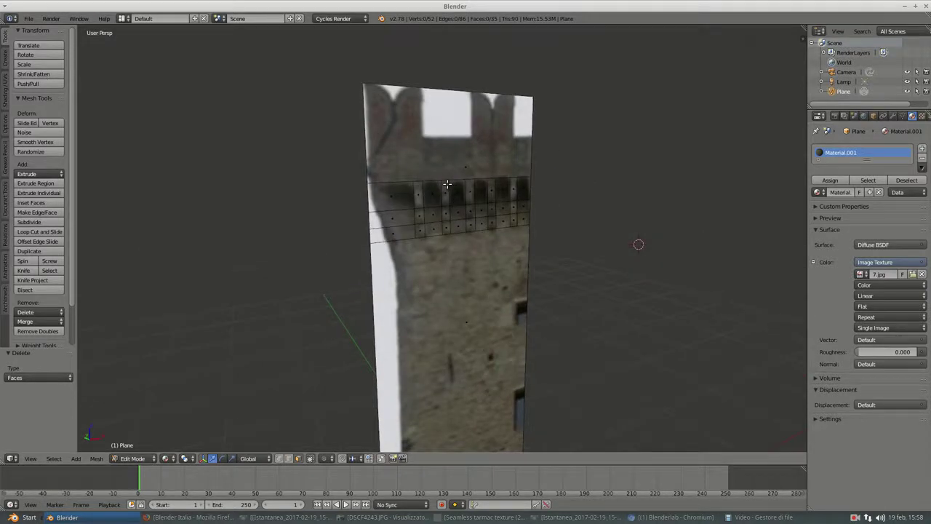
pyautogui.scroll(2, 442, 157)
pyautogui.rightClick(469, 139)
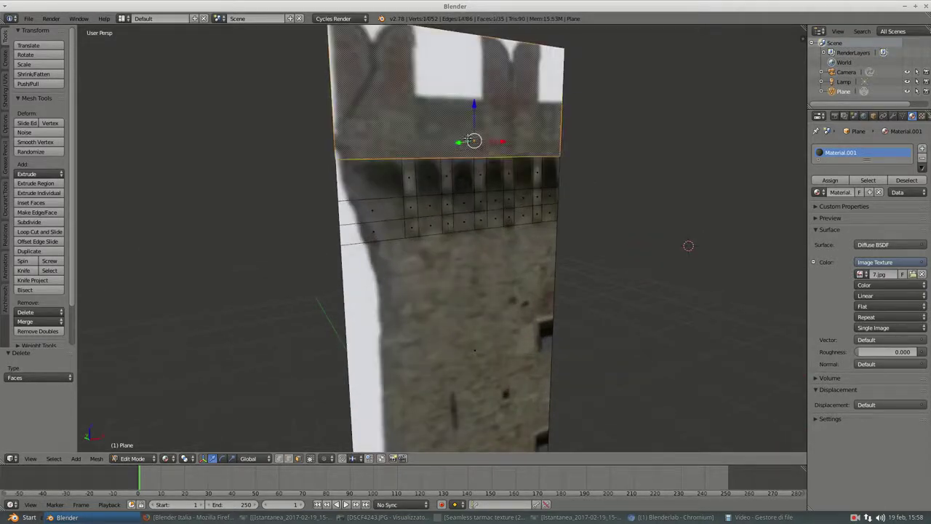
pyautogui.keyDown('shift'); pyautogui.rightClick(409, 178); pyautogui.keyUp('shift')
pyautogui.keyDown('shift'); pyautogui.rightClick(446, 178); pyautogui.keyUp('shift')
pyautogui.keyDown('shift'); pyautogui.rightClick(480, 179); pyautogui.keyUp('shift')
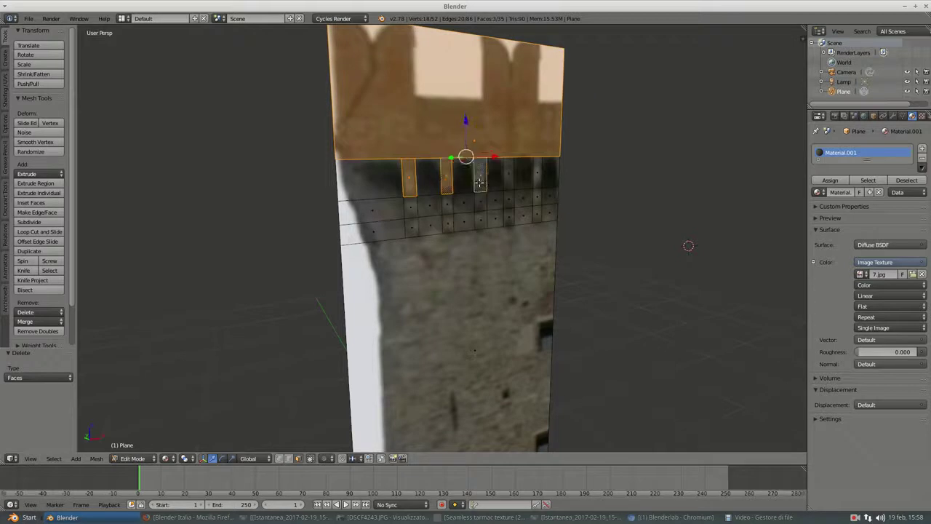
pyautogui.keyDown('shift'); pyautogui.rightClick(509, 178); pyautogui.keyUp('shift')
pyautogui.keyDown('shift'); pyautogui.rightClick(539, 176); pyautogui.keyUp('shift')
# Add the grid faces below each corbel strip to the selection.
pyautogui.keyDown('shift'); pyautogui.rightClick(538, 193); pyautogui.keyUp('shift')
pyautogui.keyDown('shift'); pyautogui.rightClick(540, 214); pyautogui.keyUp('shift')
pyautogui.keyDown('shift'); pyautogui.rightClick(538, 216); pyautogui.keyUp('shift')
pyautogui.keyDown('shift'); pyautogui.rightClick(538, 216); pyautogui.keyUp('shift')
pyautogui.keyDown('shift'); pyautogui.rightClick(508, 216); pyautogui.keyUp('shift')
pyautogui.keyDown('shift'); pyautogui.rightClick(508, 196); pyautogui.keyUp('shift')
pyautogui.keyDown('shift'); pyautogui.rightClick(482, 203); pyautogui.keyUp('shift')
pyautogui.keyDown('shift'); pyautogui.rightClick(485, 217); pyautogui.keyUp('shift')
pyautogui.keyDown('shift'); pyautogui.rightClick(485, 217); pyautogui.keyUp('shift')
pyautogui.keyDown('shift'); pyautogui.rightClick(486, 216); pyautogui.keyUp('shift')
pyautogui.keyDown('shift'); pyautogui.rightClick(449, 204); pyautogui.keyUp('shift')
pyautogui.keyDown('shift'); pyautogui.rightClick(449, 222); pyautogui.keyUp('shift')
pyautogui.keyDown('shift'); pyautogui.rightClick(411, 207); pyautogui.keyUp('shift')
pyautogui.keyDown('shift'); pyautogui.rightClick(412, 224); pyautogui.keyUp('shift')
pyautogui.moveTo(412, 224); pyautogui.dragTo(451, 237, button='middle')
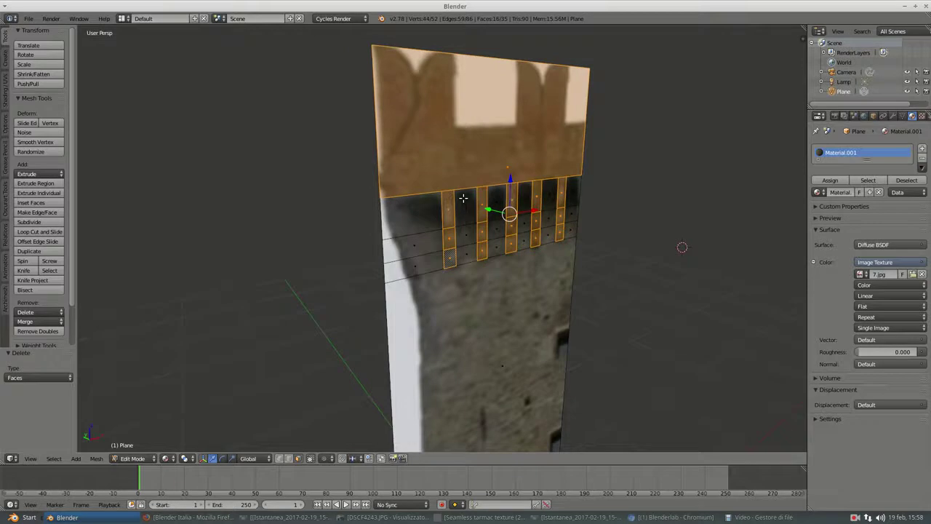
pyautogui.keyDown('shift'); pyautogui.rightClick(459, 250); pyautogui.keyUp('shift')
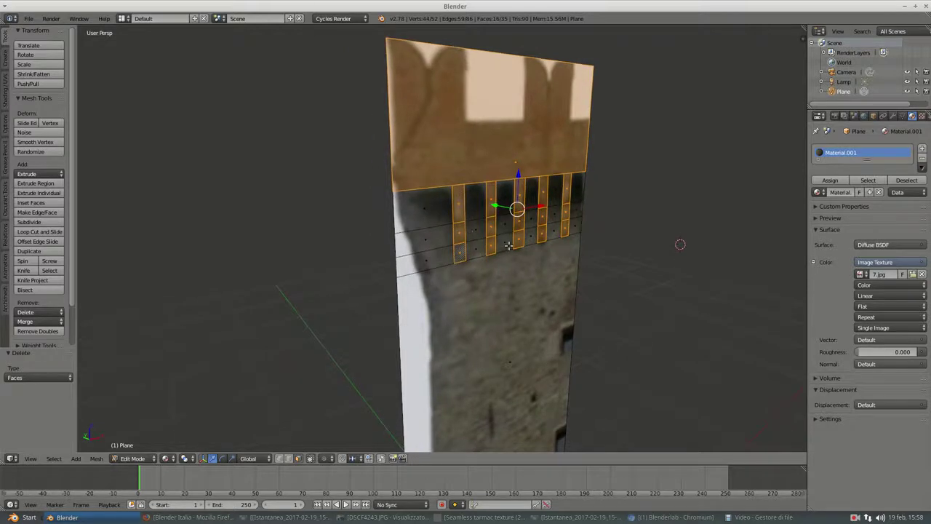
pyautogui.press('e')
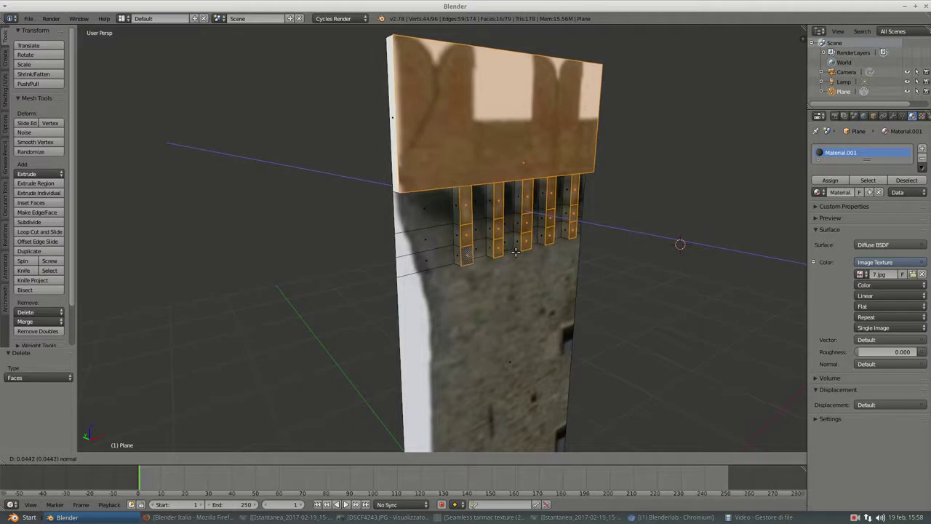
# Confirm the first extrusion, deselect the five columns' bottom faces, and extrude the rest further.
pyautogui.click(485, 263)
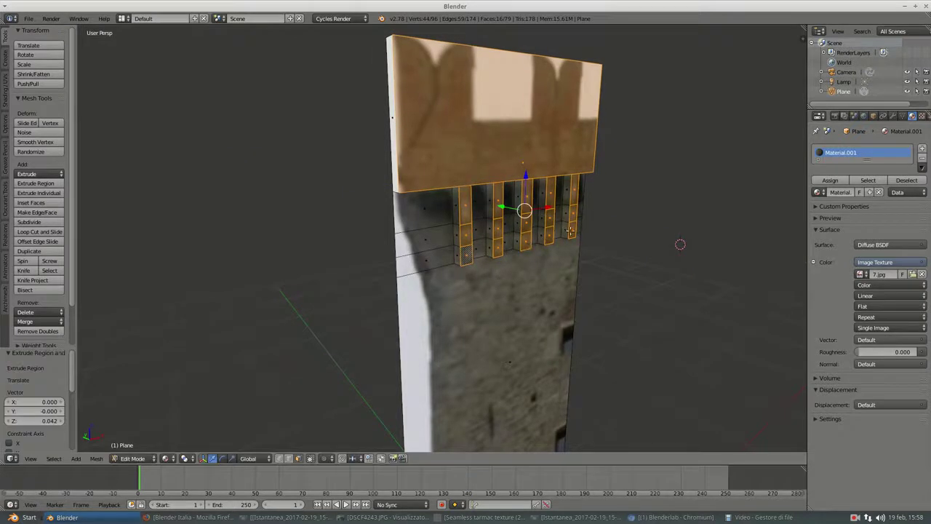
pyautogui.keyDown('shift'); pyautogui.click(466, 255); pyautogui.keyUp('shift')
pyautogui.keyDown('shift'); pyautogui.click(501, 249); pyautogui.keyUp('shift')
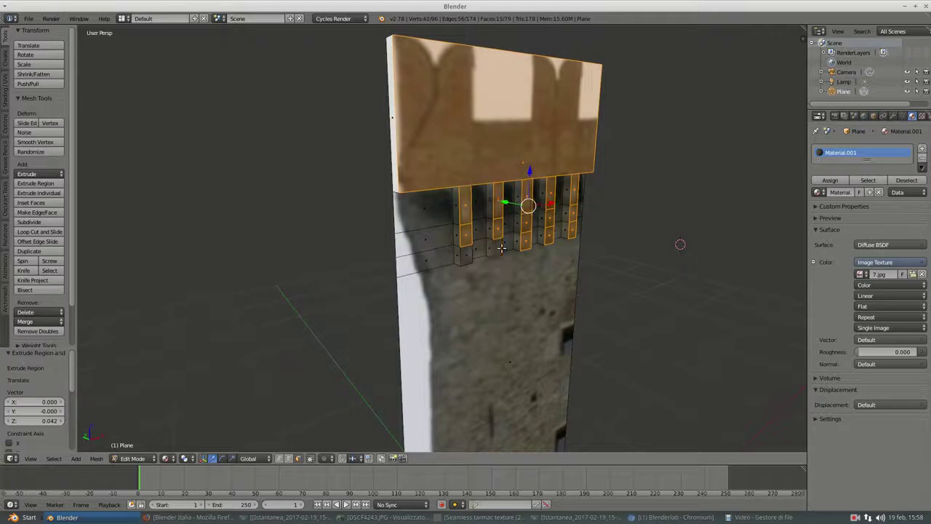
pyautogui.keyDown('shift'); pyautogui.click(524, 244); pyautogui.keyUp('shift')
pyautogui.keyDown('shift'); pyautogui.click(556, 235); pyautogui.keyUp('shift')
pyautogui.keyDown('shift'); pyautogui.click(573, 233); pyautogui.keyUp('shift')
pyautogui.press('e')
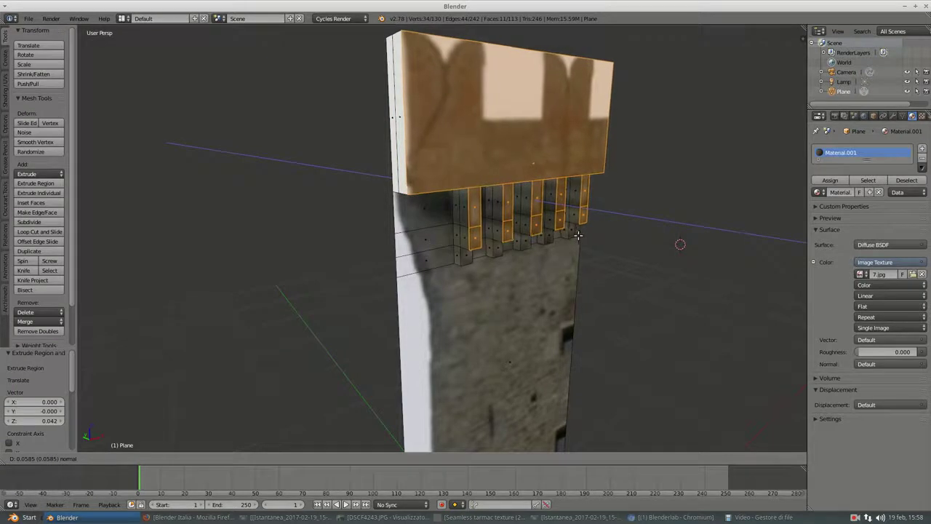
pyautogui.click(578, 238)
# Deselect the next lower corbel faces and extrude the remaining top faces a third time.
pyautogui.keyDown('shift'); pyautogui.rightClick(477, 237); pyautogui.keyUp('shift')
pyautogui.keyDown('shift'); pyautogui.rightClick(508, 233); pyautogui.keyUp('shift')
pyautogui.keyDown('shift'); pyautogui.rightClick(538, 227); pyautogui.keyUp('shift')
pyautogui.keyDown('shift'); pyautogui.rightClick(557, 220); pyautogui.keyUp('shift')
pyautogui.keyDown('shift'); pyautogui.rightClick(582, 215); pyautogui.keyUp('shift')
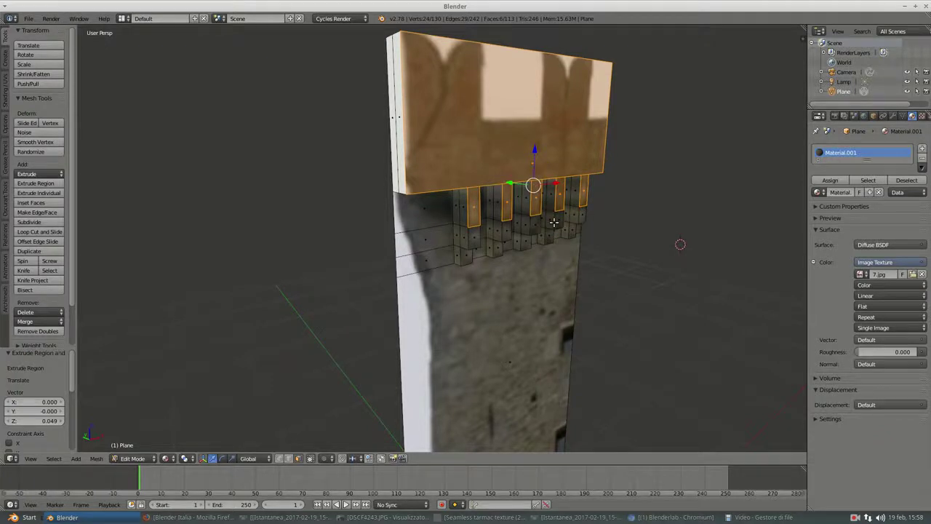
pyautogui.press('e')
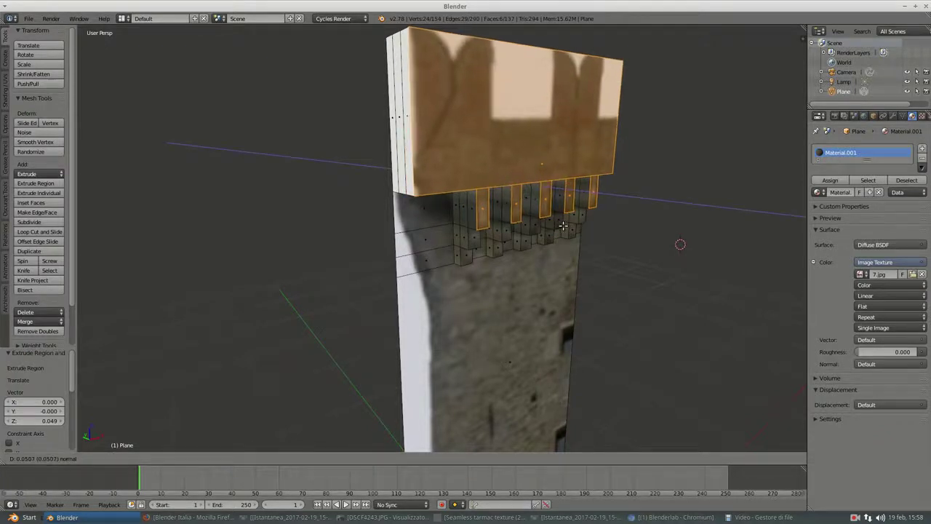
pyautogui.click(563, 227)
pyautogui.moveTo(543, 225)
pyautogui.mouseDown(button='middle')
pyautogui.moveTo(492, 227)
pyautogui.moveTo(508, 209)
pyautogui.mouseUp(button='middle')
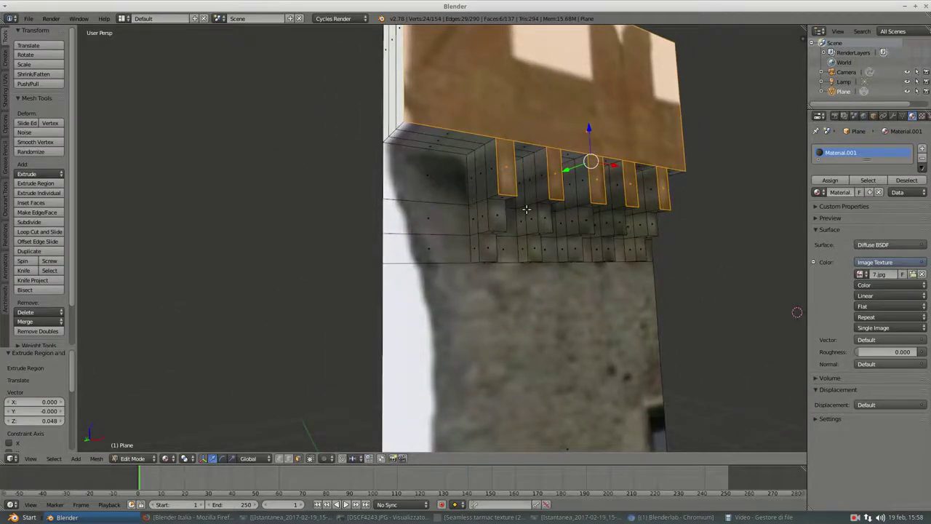
pyautogui.hotkey('ctrl', 'Tab')
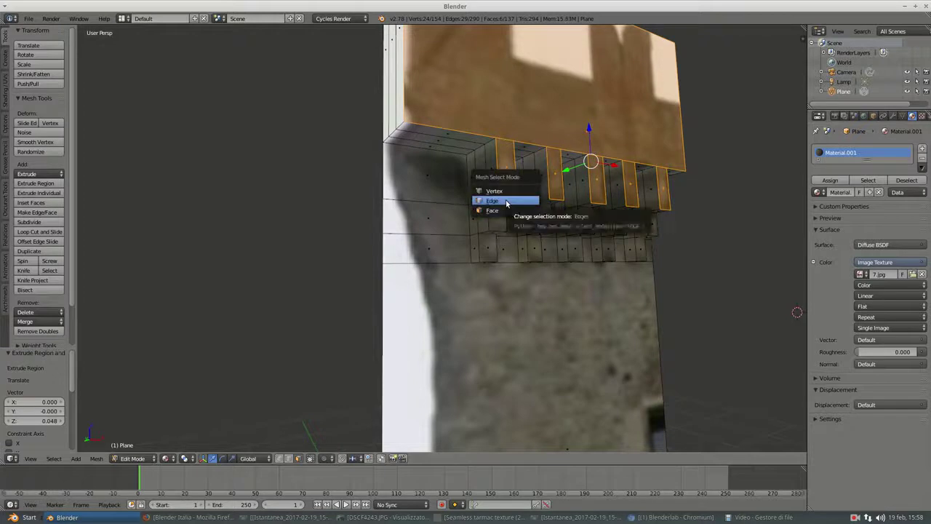
# In edge select, select the front edges of the upper corbel blocks.
pyautogui.click(507, 203)
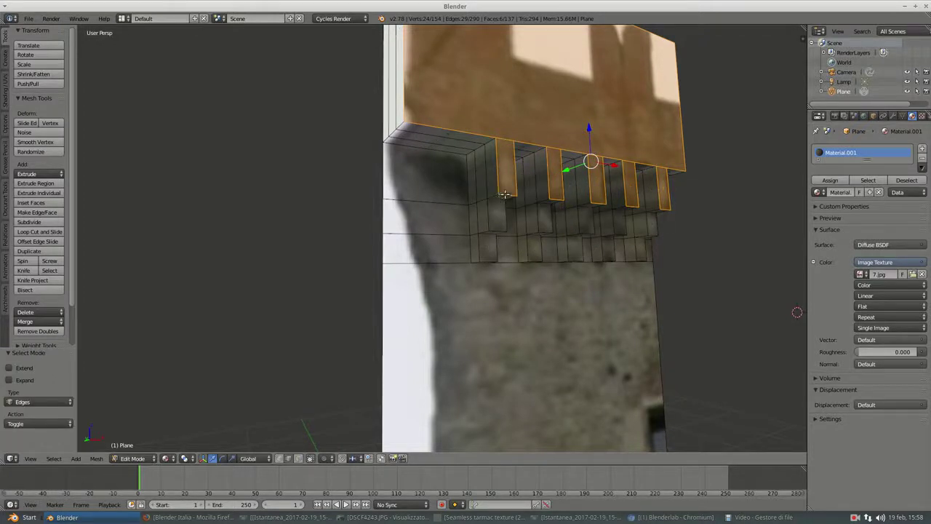
pyautogui.rightClick(504, 196)
pyautogui.keyDown('shift'); pyautogui.rightClick(562, 198); pyautogui.keyUp('shift')
pyautogui.keyDown('shift'); pyautogui.rightClick(597, 202); pyautogui.keyUp('shift')
pyautogui.keyDown('shift'); pyautogui.rightClick(658, 206); pyautogui.keyUp('shift')
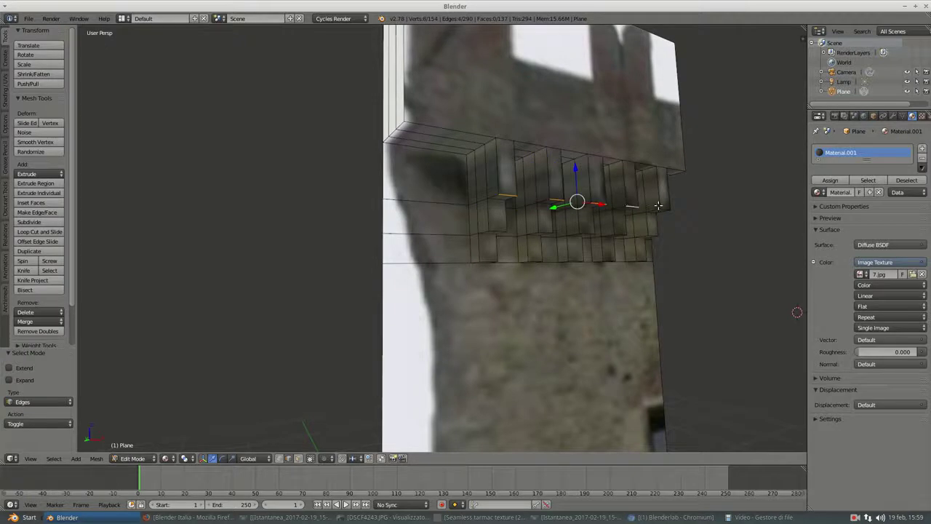
pyautogui.keyDown('shift'); pyautogui.rightClick(652, 233); pyautogui.keyUp('shift')
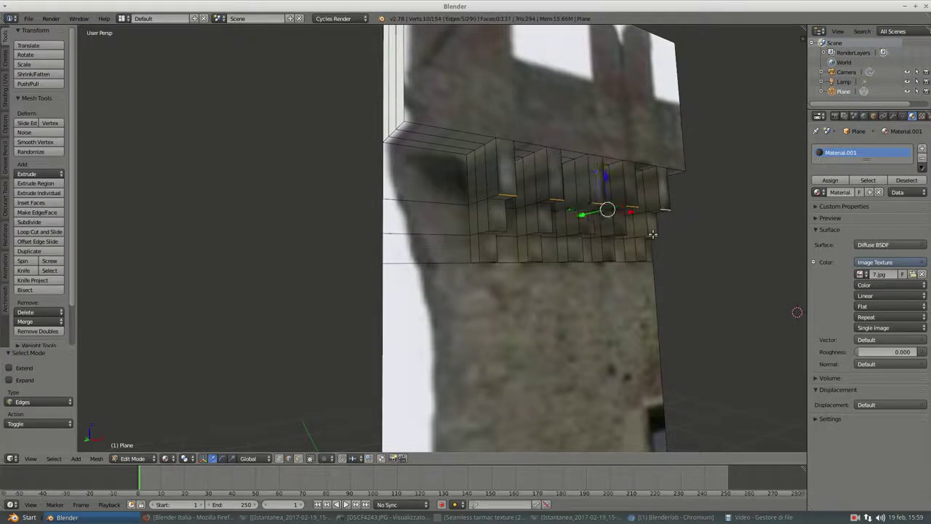
pyautogui.keyDown('shift'); pyautogui.rightClick(620, 232); pyautogui.keyUp('shift')
pyautogui.keyDown('shift'); pyautogui.rightClick(586, 232); pyautogui.keyUp('shift')
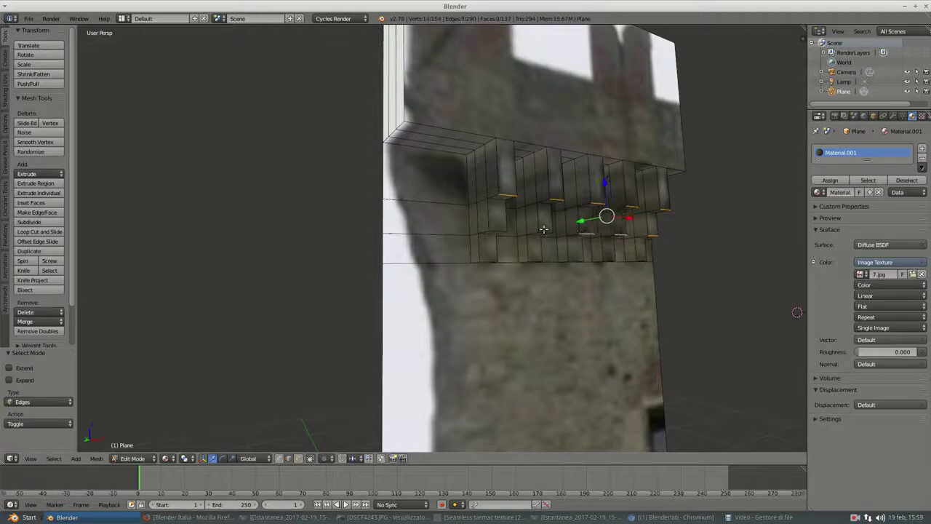
pyautogui.keyDown('shift'); pyautogui.rightClick(543, 231); pyautogui.keyUp('shift')
pyautogui.keyDown('shift'); pyautogui.rightClick(499, 230); pyautogui.keyUp('shift')
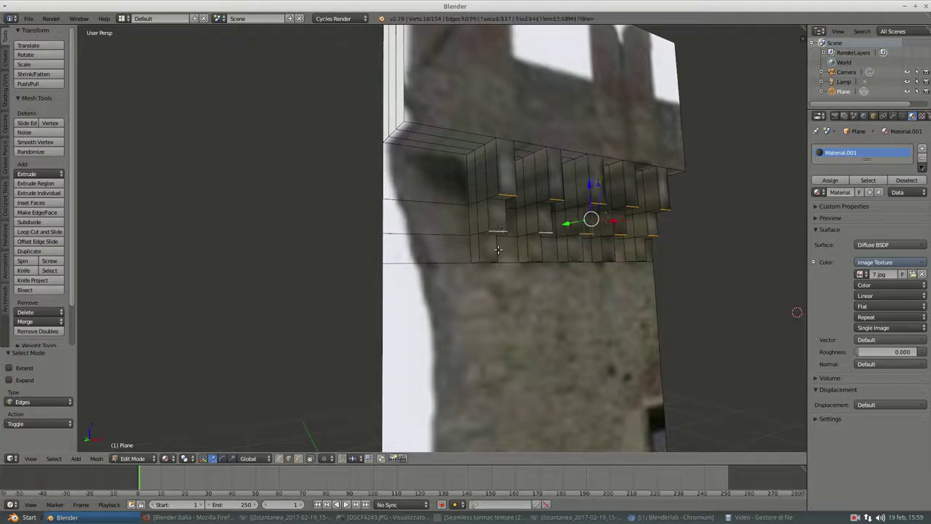
# Add the bottom front edges of the lowest corbel blocks to the selection.
pyautogui.keyDown('shift'); pyautogui.rightClick(489, 258); pyautogui.keyUp('shift')
pyautogui.moveTo(489, 259); pyautogui.dragTo(515, 259, button='middle')
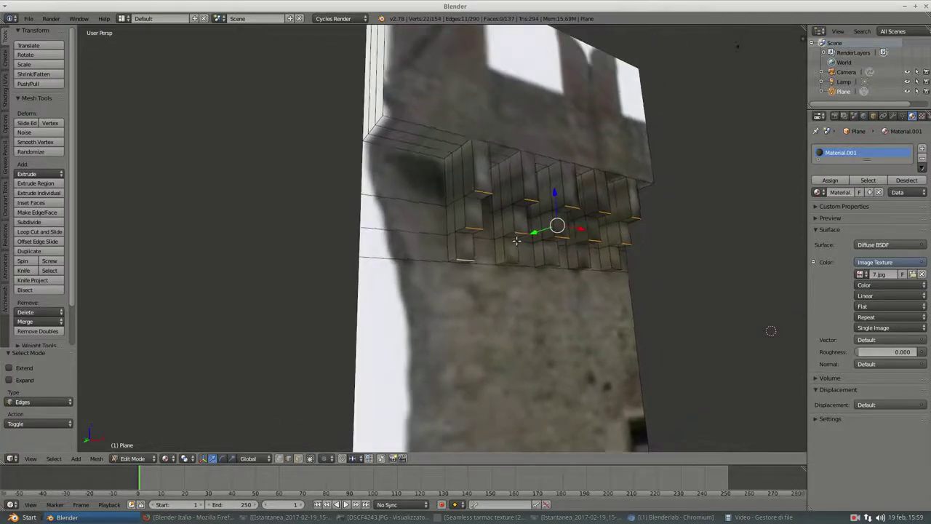
pyautogui.keyDown('shift'); pyautogui.rightClick(515, 258); pyautogui.keyUp('shift')
pyautogui.keyDown('shift'); pyautogui.rightClick(551, 265); pyautogui.keyUp('shift')
pyautogui.keyDown('shift'); pyautogui.rightClick(584, 267); pyautogui.keyUp('shift')
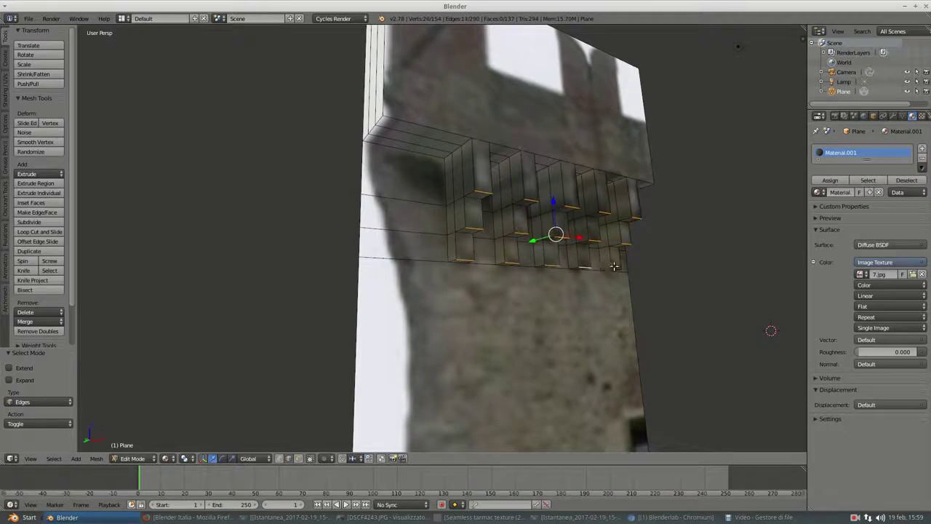
pyautogui.keyDown('shift'); pyautogui.rightClick(615, 267); pyautogui.keyUp('shift')
pyautogui.scroll(2, 565, 205)
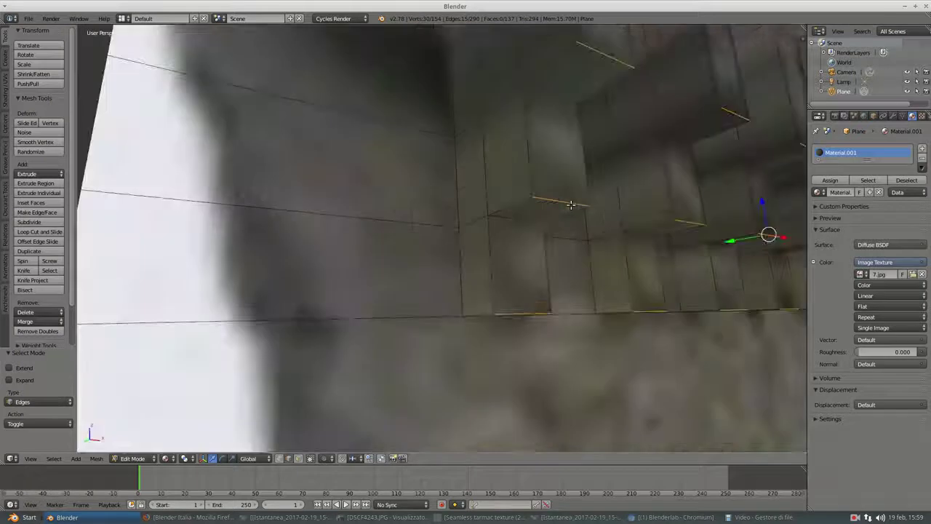
# Bevel the corbels' bottom edges with 0.036 offset and 3 segments.
pyautogui.scroll(-2, 566, 202)
pyautogui.moveTo(566, 202); pyautogui.dragTo(558, 222, button='middle')
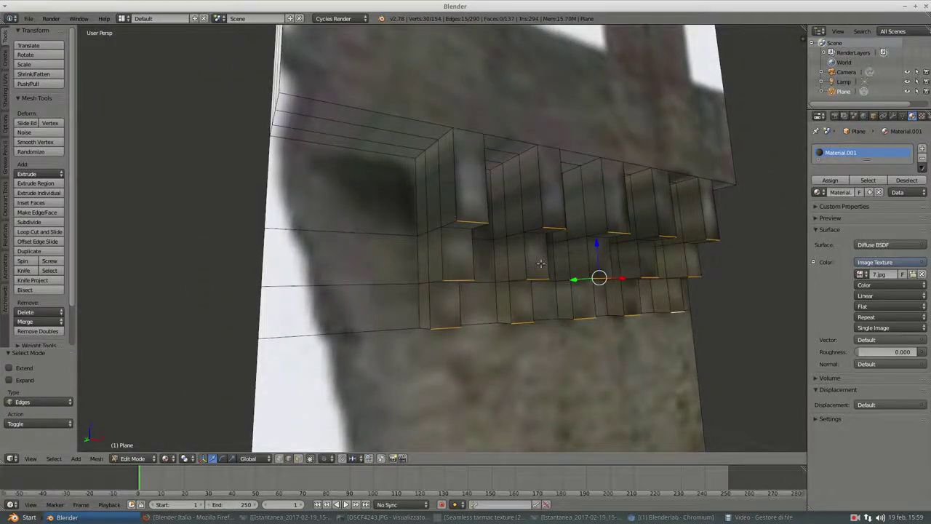
pyautogui.hotkey('ctrl', 'b')
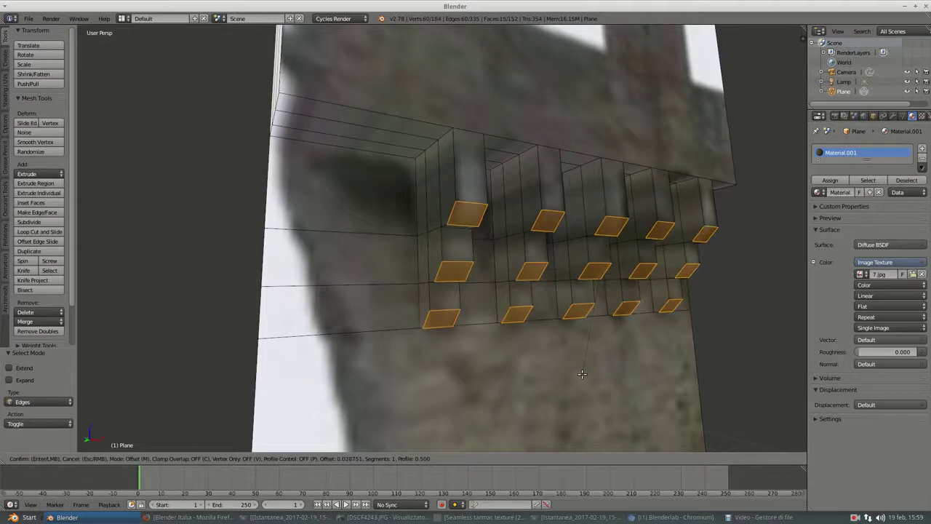
pyautogui.scroll(1, 582, 374)
pyautogui.scroll(1, 582, 374)
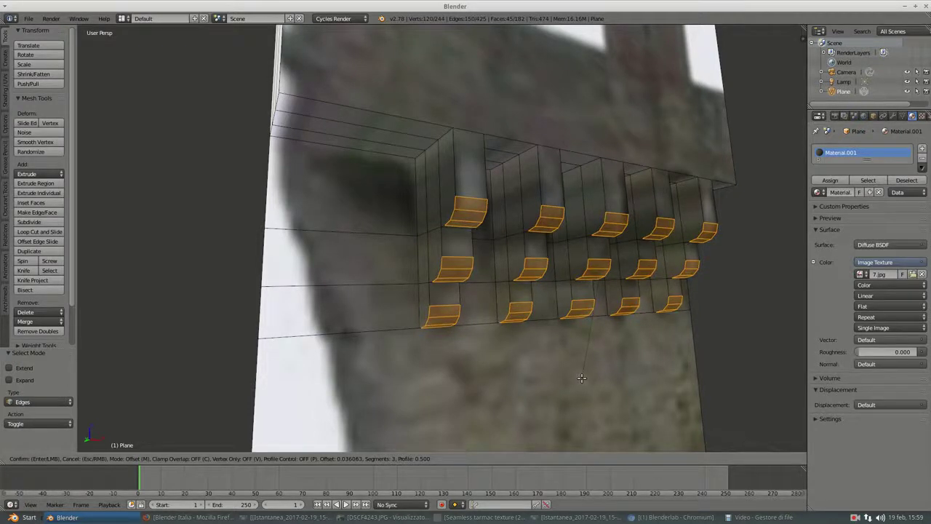
pyautogui.click(581, 378)
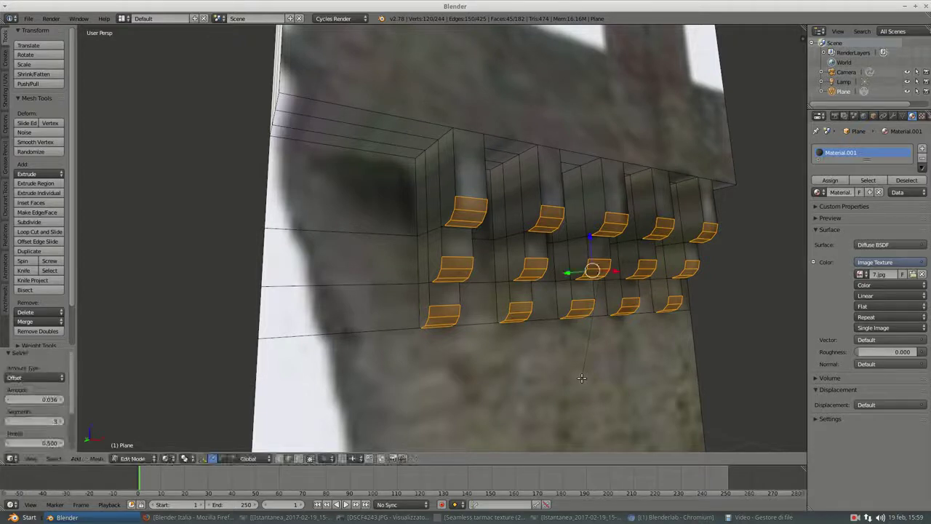
# Return the tower to Object Mode and zoom out.
pyautogui.press('Tab')
pyautogui.scroll(-4, 586, 364)
pyautogui.scroll(-3, 597, 327)
pyautogui.scroll(-2, 509, 306)
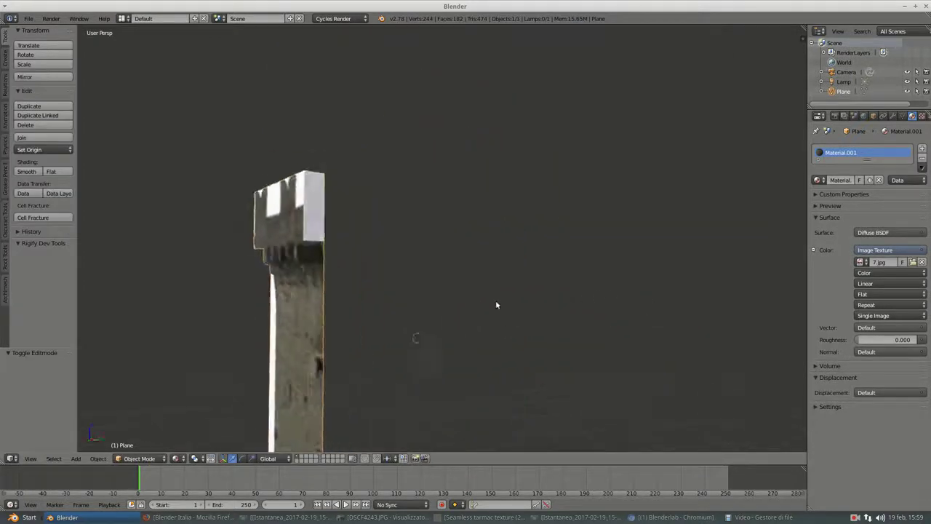
# Frame the rounded corbels close up and switch the tower back to Edit Mode.
pyautogui.scroll(4, 447, 211)
pyautogui.moveTo(447, 212)
pyautogui.keyDown('shift'); pyautogui.mouseDown(button='middle')
pyautogui.moveTo(484, 183)
pyautogui.moveTo(503, 187)
pyautogui.moveTo(485, 243)
pyautogui.mouseUp(button='middle'); pyautogui.keyUp('shift')
pyautogui.scroll(3, 486, 255)
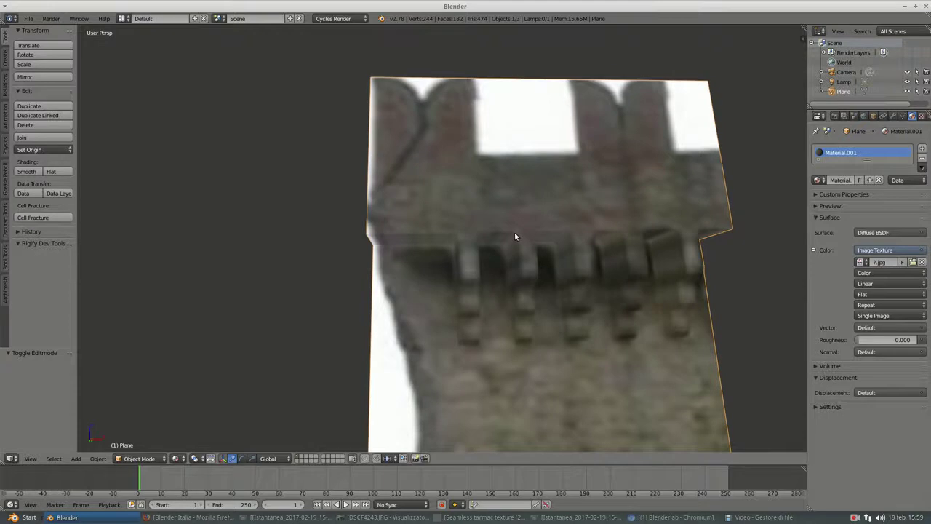
pyautogui.press('Tab')
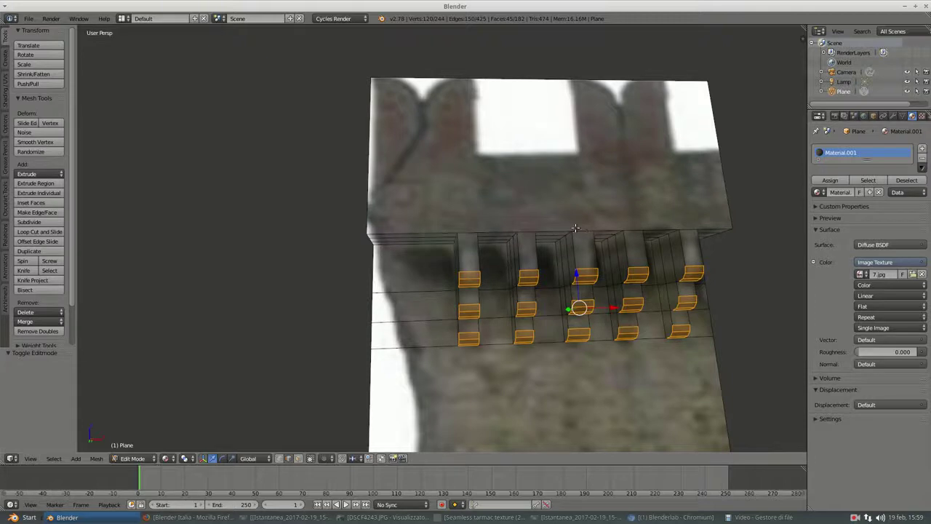
# Select the ledge corner vertex and the top edges of the first corbels, undoing one wrong edge.
pyautogui.moveTo(520, 235); pyautogui.dragTo(484, 218, button='middle')
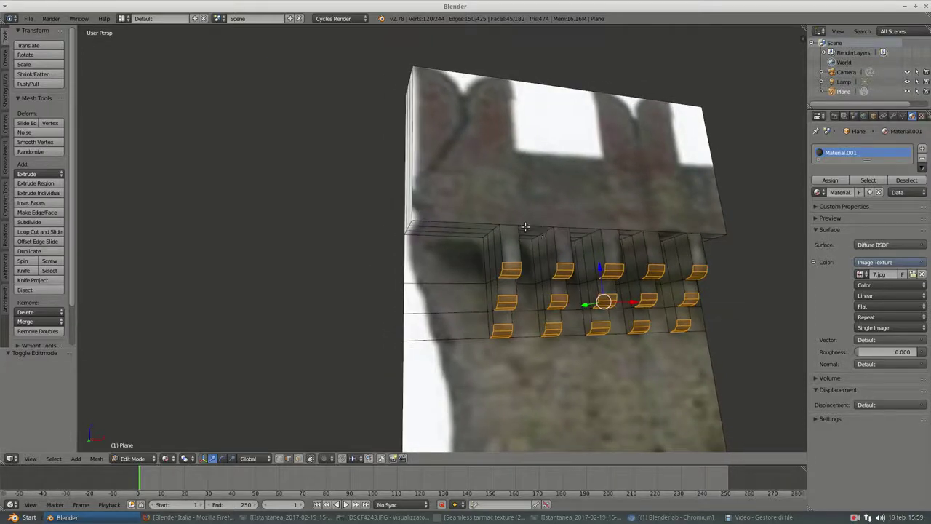
pyautogui.scroll(1, 483, 218)
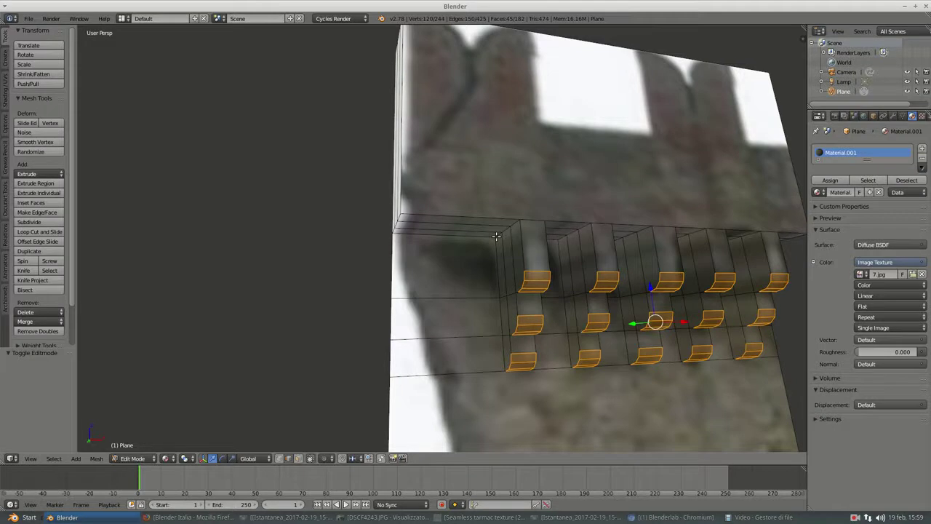
pyautogui.rightClick(495, 237)
pyautogui.keyDown('ctrl'); pyautogui.rightClick(511, 225); pyautogui.keyUp('ctrl')
pyautogui.moveTo(536, 230); pyautogui.dragTo(542, 231, button='middle')
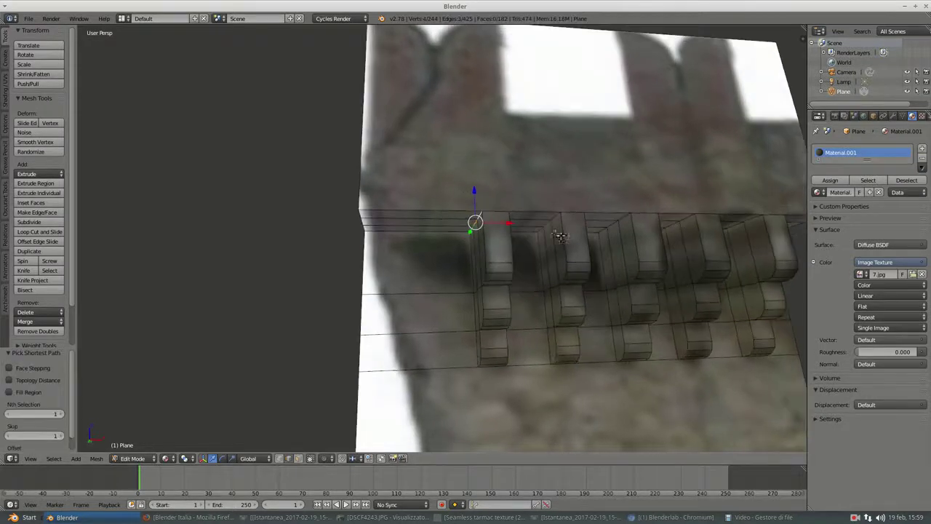
pyautogui.keyDown('ctrl'); pyautogui.rightClick(555, 216); pyautogui.keyUp('ctrl')
pyautogui.keyDown('ctrl'); pyautogui.rightClick(602, 231); pyautogui.keyUp('ctrl')
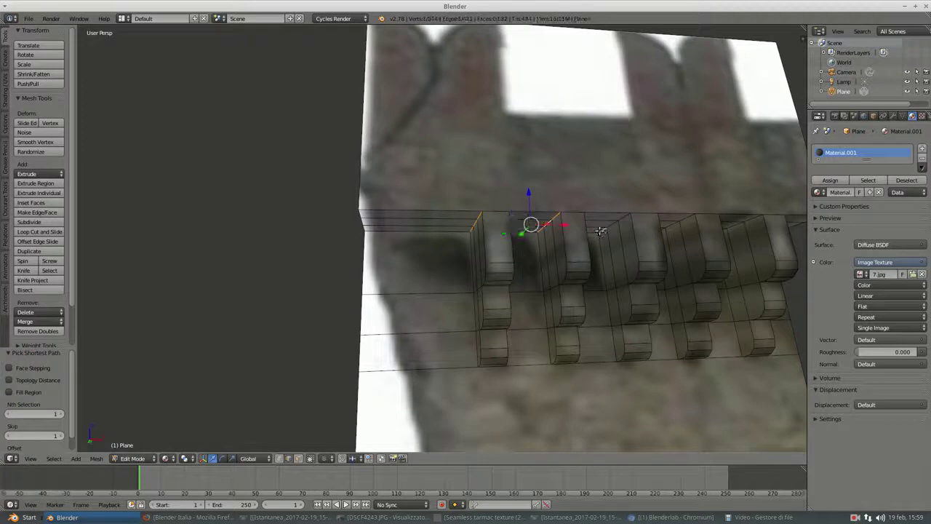
pyautogui.keyDown('ctrl'); pyautogui.rightClick(623, 217); pyautogui.keyUp('ctrl')
pyautogui.keyDown('ctrl'); pyautogui.rightClick(670, 232); pyautogui.keyUp('ctrl')
pyautogui.scroll(2, 669, 232)
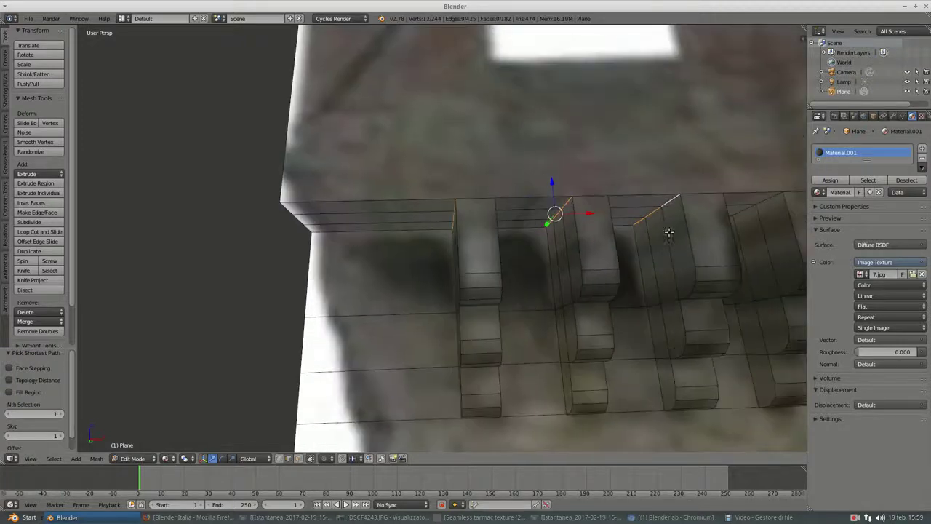
pyautogui.scroll(-2, 656, 226)
pyautogui.moveTo(645, 223); pyautogui.dragTo(571, 228, button='middle')
pyautogui.keyDown('ctrl'); pyautogui.rightClick(561, 216); pyautogui.keyUp('ctrl')
pyautogui.hotkey('ctrl', 'z')
pyautogui.keyDown('ctrl'); pyautogui.rightClick(625, 223); pyautogui.keyUp('ctrl')
pyautogui.keyDown('ctrl'); pyautogui.rightClick(641, 211); pyautogui.keyUp('ctrl')
# Extend the selection along the remaining corbels' top edges to the end of the row.
pyautogui.moveTo(666, 212)
pyautogui.mouseDown(button='middle')
pyautogui.moveTo(599, 210)
pyautogui.moveTo(615, 213)
pyautogui.mouseUp(button='middle')
pyautogui.keyDown('ctrl'); pyautogui.rightClick(485, 218); pyautogui.keyUp('ctrl')
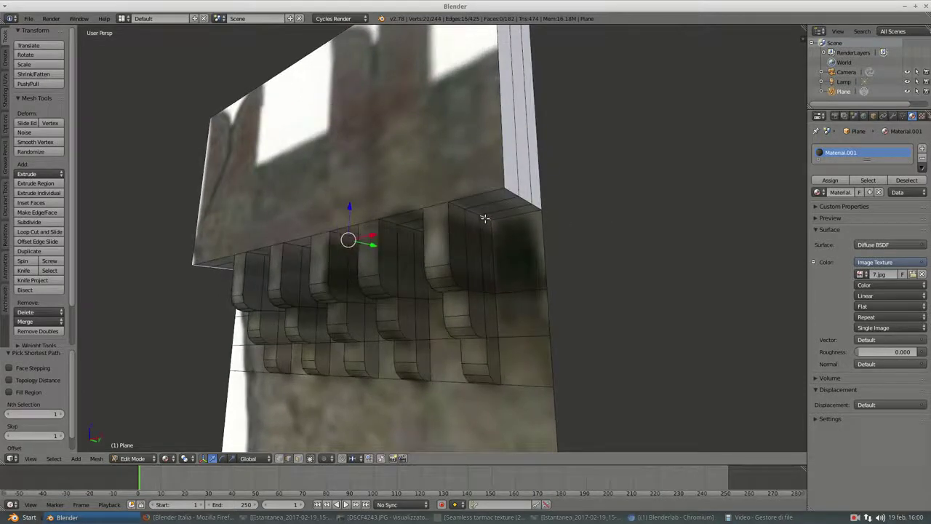
pyautogui.keyDown('ctrl'); pyautogui.rightClick(462, 207); pyautogui.keyUp('ctrl')
pyautogui.keyDown('ctrl'); pyautogui.rightClick(415, 231); pyautogui.keyUp('ctrl')
pyautogui.keyDown('ctrl'); pyautogui.rightClick(393, 223); pyautogui.keyUp('ctrl')
pyautogui.moveTo(393, 222)
pyautogui.mouseDown(button='middle')
pyautogui.moveTo(467, 220)
pyautogui.moveTo(523, 234)
pyautogui.mouseUp(button='middle')
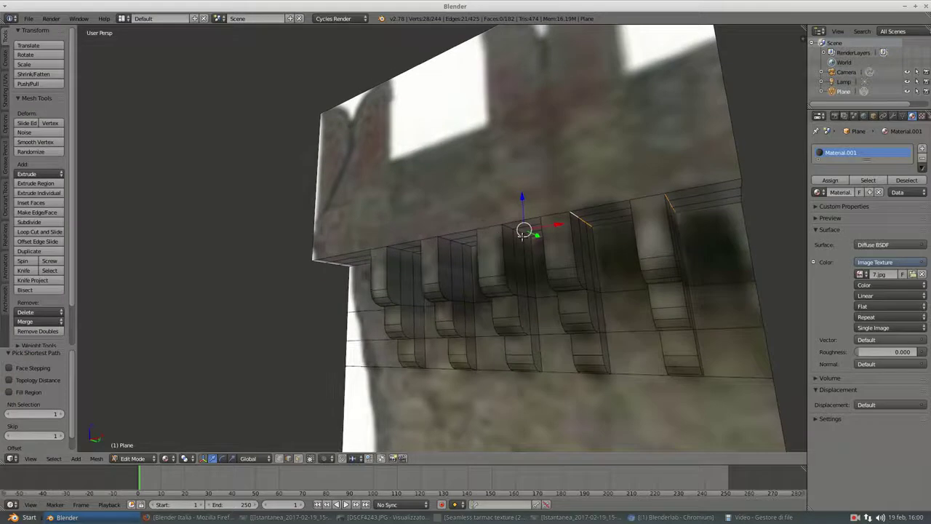
pyautogui.keyDown('ctrl'); pyautogui.rightClick(468, 245); pyautogui.keyUp('ctrl')
pyautogui.scroll(2, 427, 248)
pyautogui.keyDown('ctrl'); pyautogui.rightClick(434, 251); pyautogui.keyUp('ctrl')
pyautogui.keyDown('ctrl'); pyautogui.rightClick(418, 241); pyautogui.keyUp('ctrl')
pyautogui.moveTo(417, 241)
pyautogui.mouseDown(button='middle')
pyautogui.moveTo(533, 252)
pyautogui.moveTo(524, 260)
pyautogui.mouseUp(button='middle')
pyautogui.scroll(3, 534, 251)
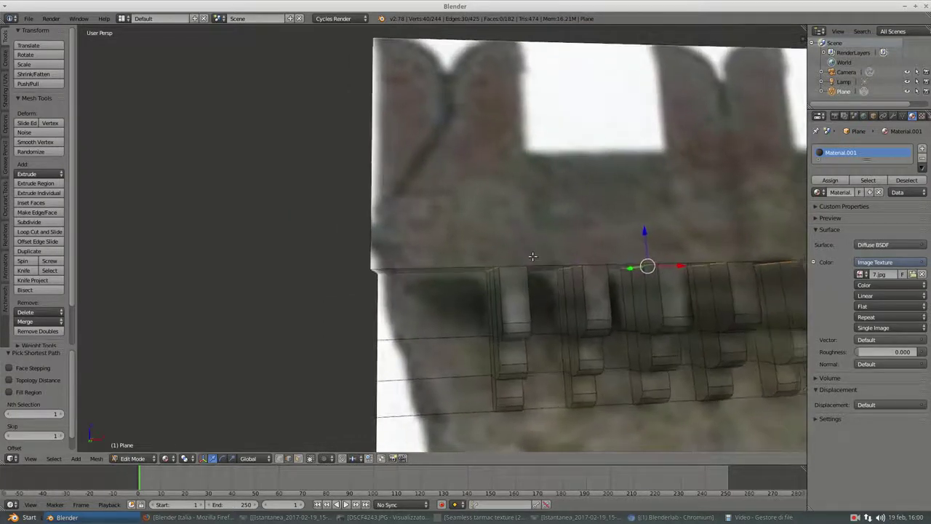
pyautogui.scroll(-2, 523, 259)
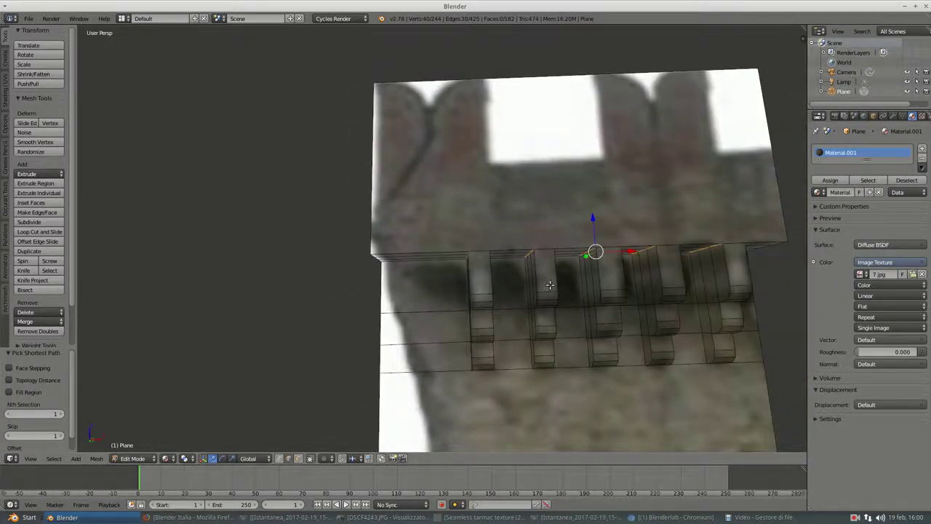
pyautogui.hotkey('ctrl', 'b')
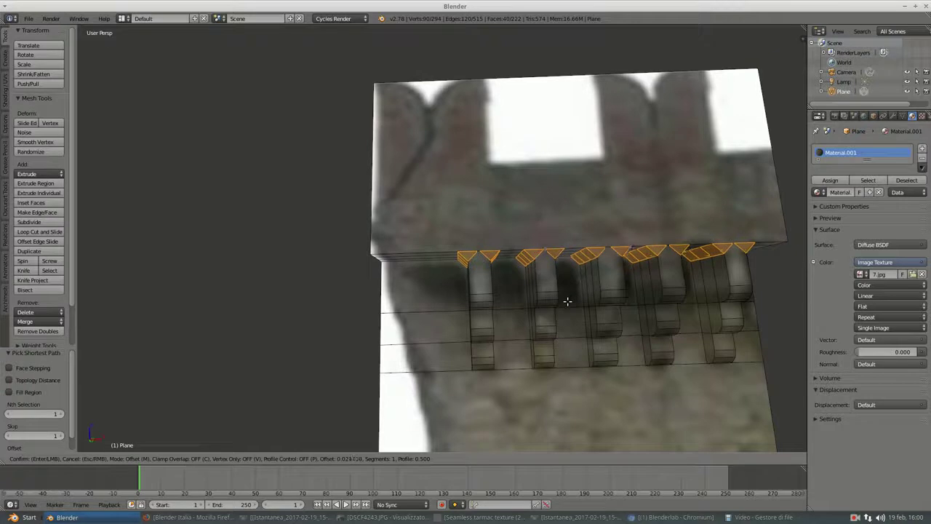
# Bevel the corbels' top edges at about 0.025 offset with 3 segments.
pyautogui.scroll(1, 568, 299)
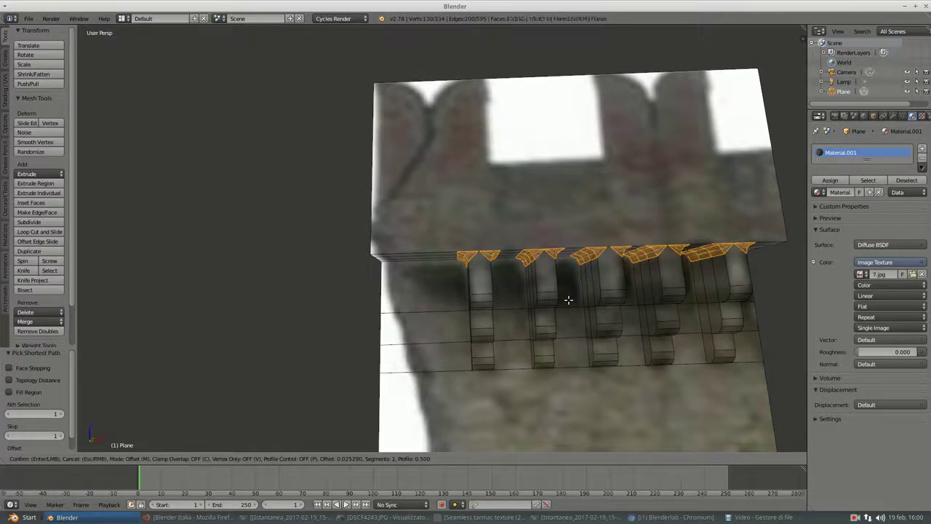
pyautogui.scroll(1, 568, 300)
pyautogui.click(568, 300)
# Return the tower to Object Mode and orbit in to view it.
pyautogui.press('Tab')
pyautogui.moveTo(569, 300)
pyautogui.mouseDown(button='middle')
pyautogui.moveTo(630, 261)
pyautogui.moveTo(603, 266)
pyautogui.moveTo(597, 245)
pyautogui.moveTo(630, 239)
pyautogui.moveTo(554, 258)
pyautogui.moveTo(546, 251)
pyautogui.mouseUp(button='middle')
pyautogui.scroll(1, 519, 250)
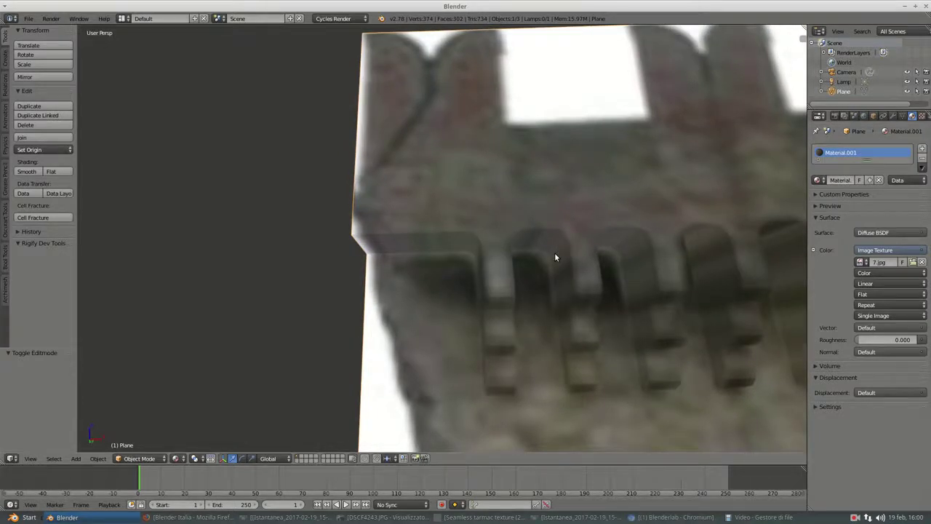
pyautogui.press('Tab')
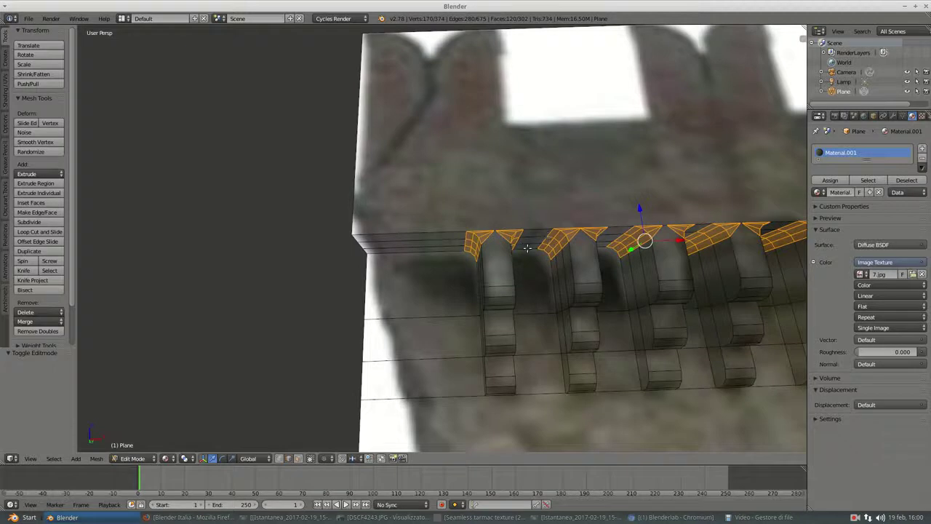
pyautogui.scroll(-2, 571, 249)
pyautogui.moveTo(586, 247)
pyautogui.mouseDown(button='middle')
pyautogui.moveTo(603, 252)
pyautogui.moveTo(510, 213)
pyautogui.moveTo(530, 208)
pyautogui.moveTo(555, 239)
pyautogui.moveTo(557, 262)
pyautogui.moveTo(607, 252)
pyautogui.moveTo(546, 247)
pyautogui.moveTo(551, 270)
pyautogui.moveTo(514, 200)
pyautogui.mouseUp(button='middle')
pyautogui.press('Tab')
pyautogui.scroll(1, 483, 183)
pyautogui.scroll(3, 483, 183)
pyautogui.moveTo(524, 165)
pyautogui.keyDown('shift'); pyautogui.mouseDown(button='middle')
pyautogui.moveTo(483, 233)
pyautogui.moveTo(553, 231)
pyautogui.moveTo(517, 220)
pyautogui.moveTo(540, 233)
pyautogui.moveTo(512, 241)
pyautogui.moveTo(499, 195)
pyautogui.mouseUp(button='middle'); pyautogui.keyUp('shift')
pyautogui.scroll(-3, 483, 236)
pyautogui.scroll(-2, 488, 235)
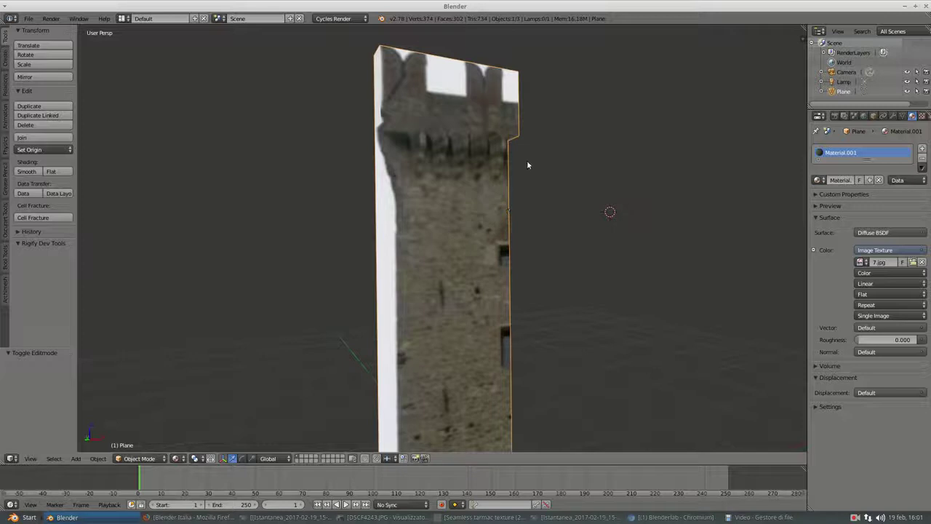
pyautogui.click(855, 518)
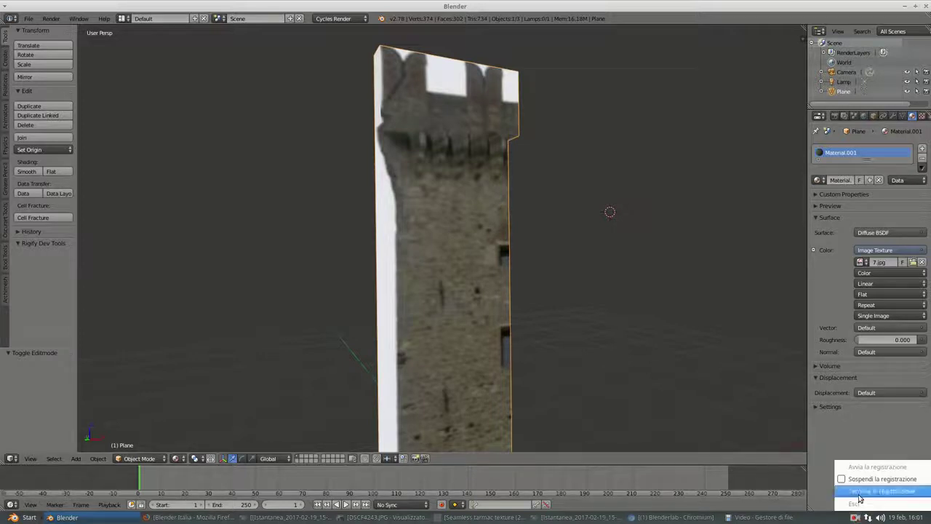